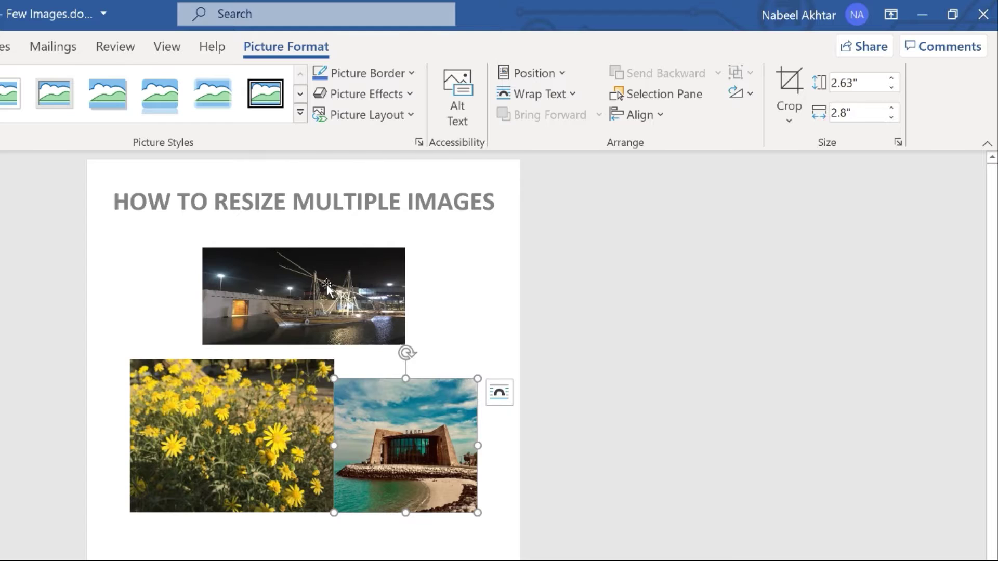
Select the boat picture and bring up its Layout Options wrapping choices
click(327, 289)
click(432, 266)
click(433, 266)
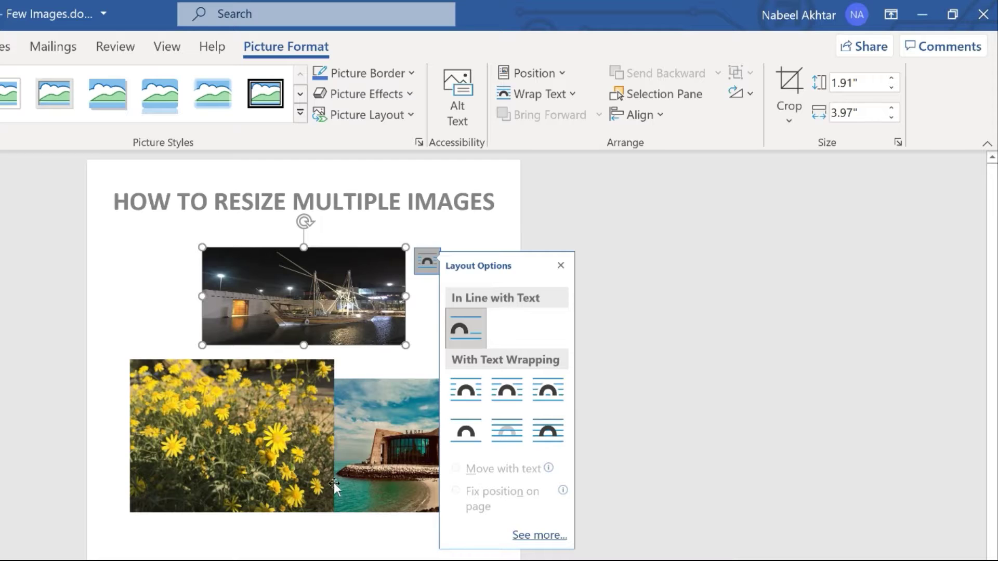
Set Square text wrapping on the boat, flower and beach pictures
click(469, 403)
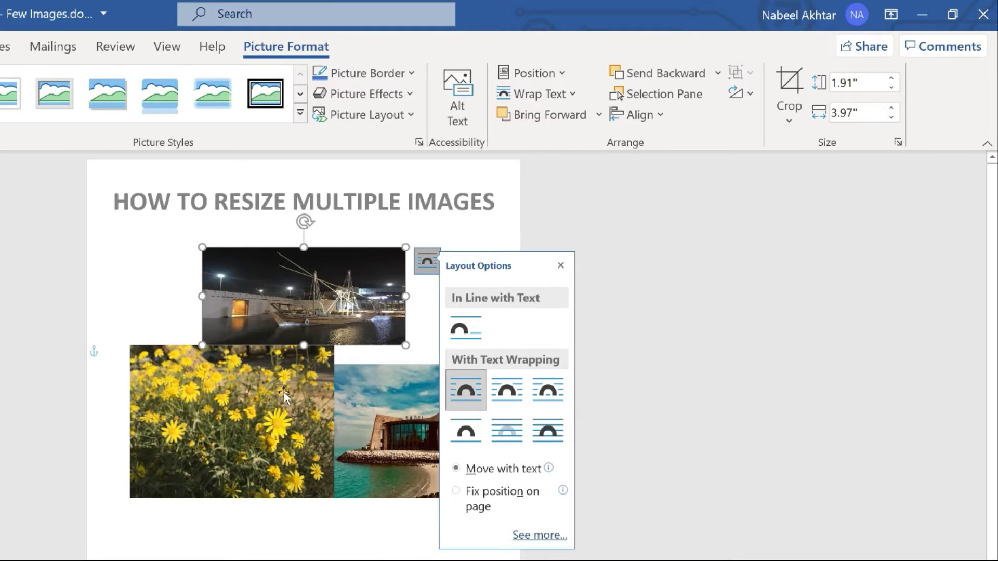
click(286, 410)
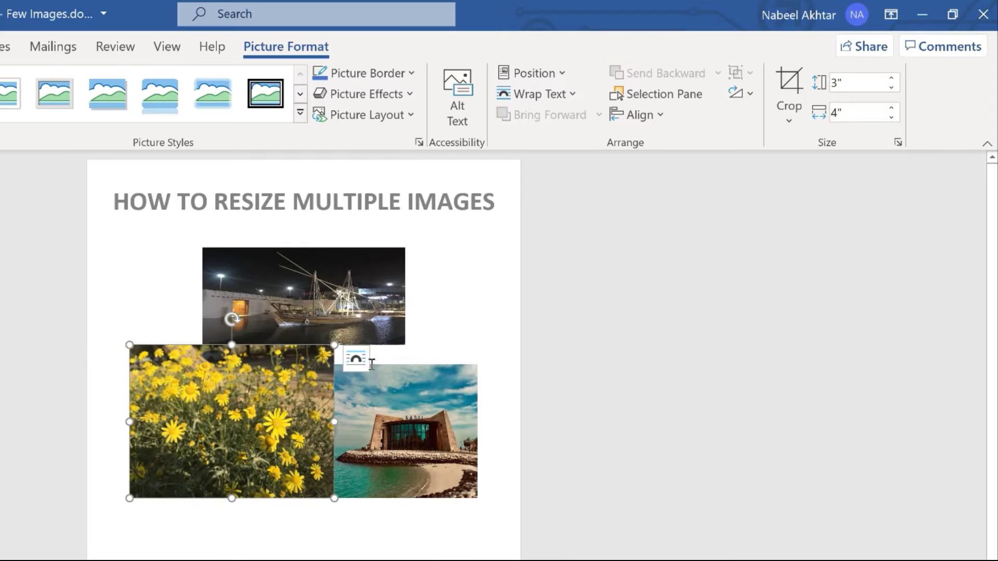
click(362, 358)
click(405, 490)
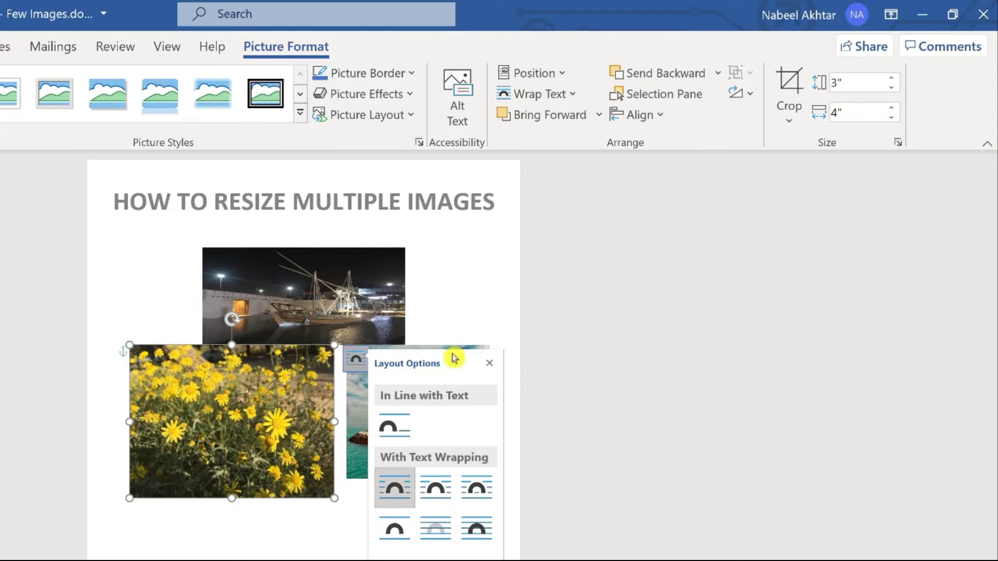
click(362, 419)
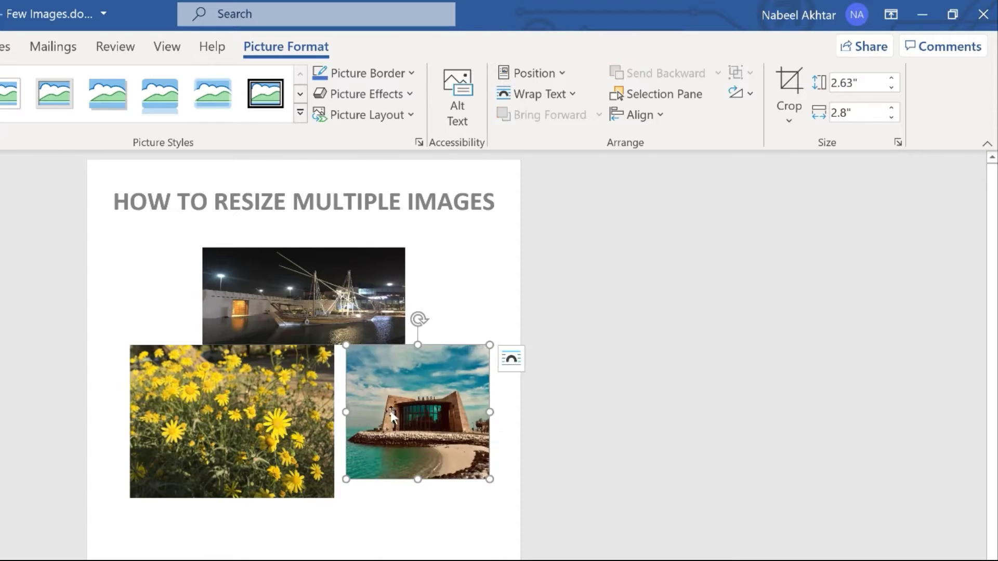
click(510, 359)
click(554, 499)
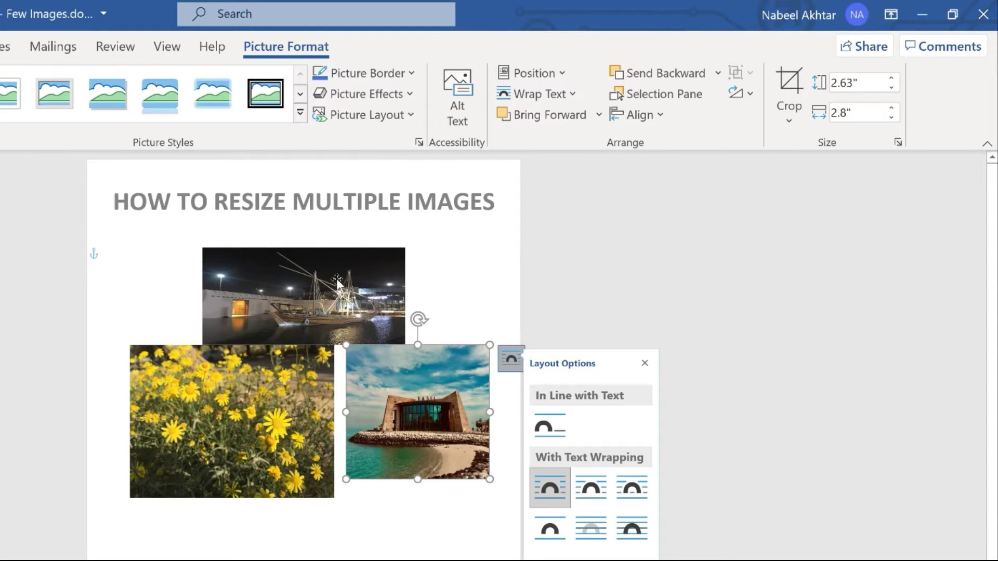
click(307, 281)
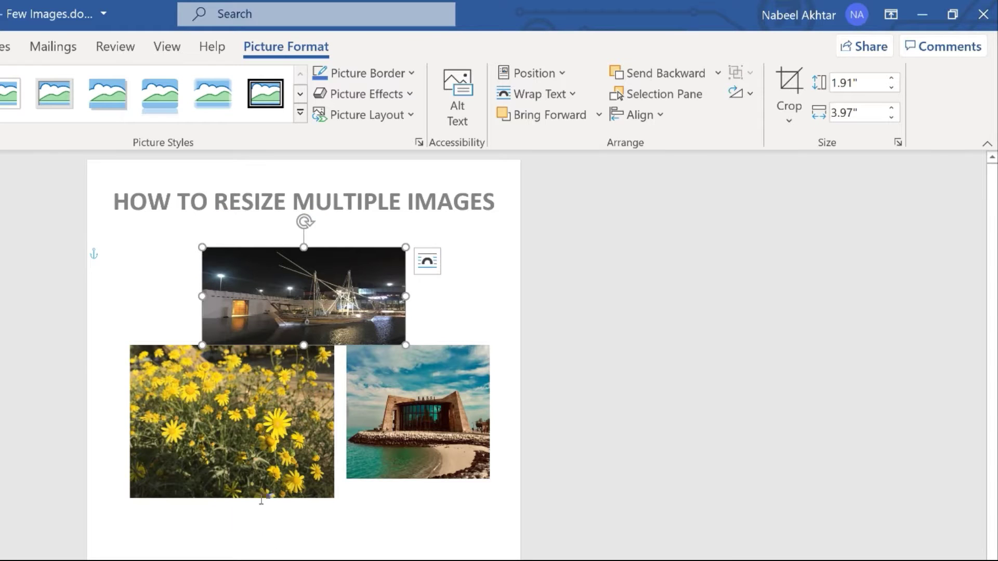
ctrl+click(231, 427)
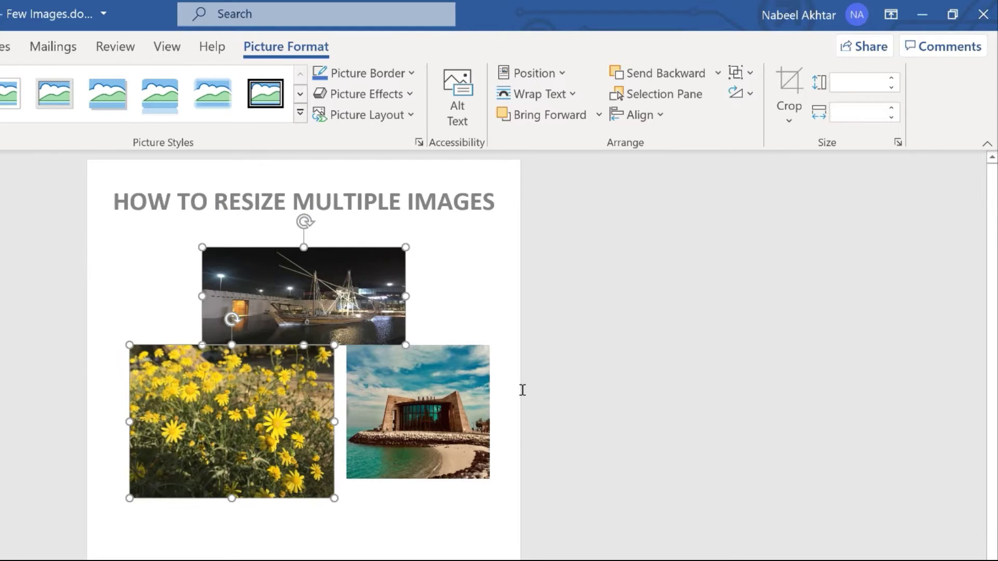
ctrl+click(419, 412)
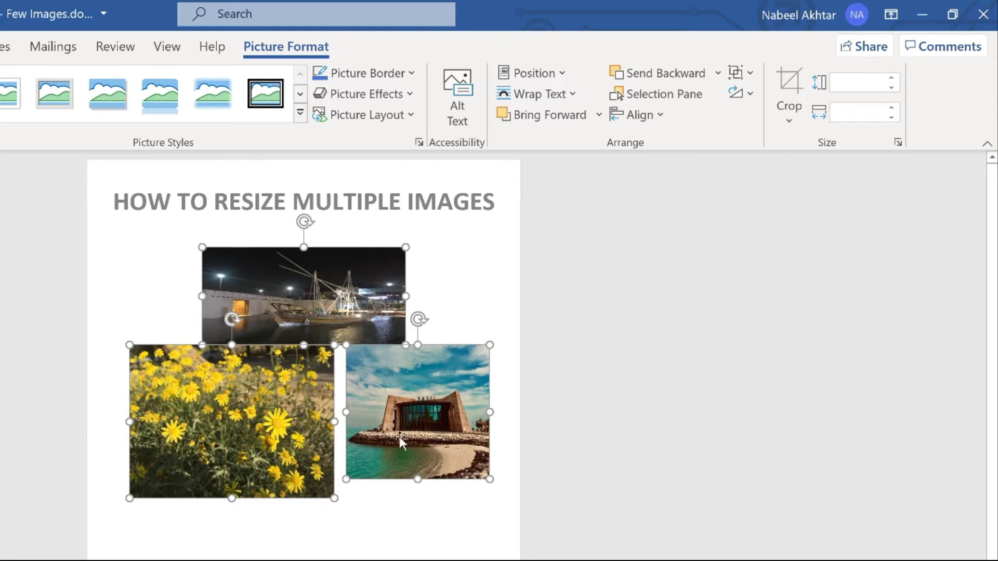
click(393, 528)
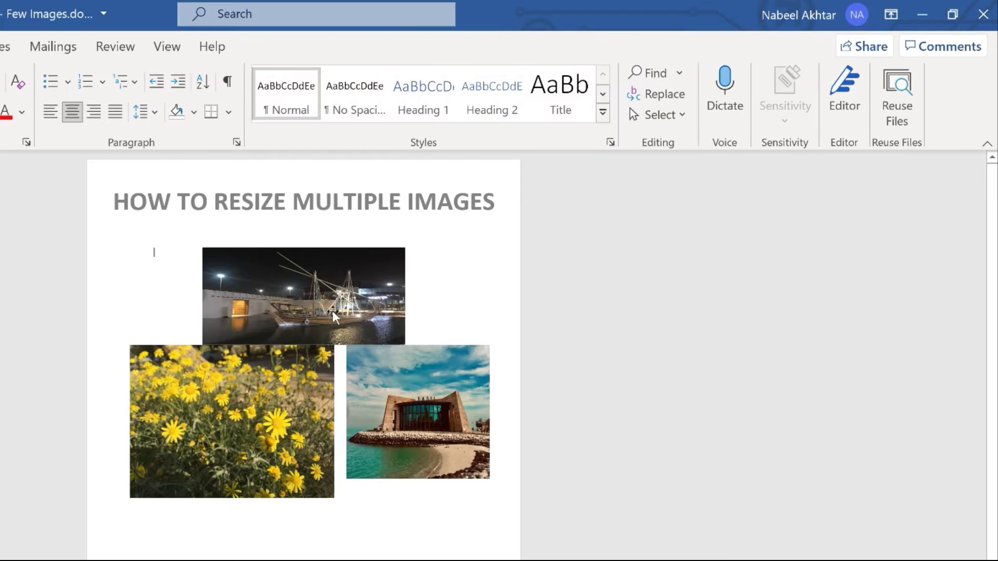
click(355, 288)
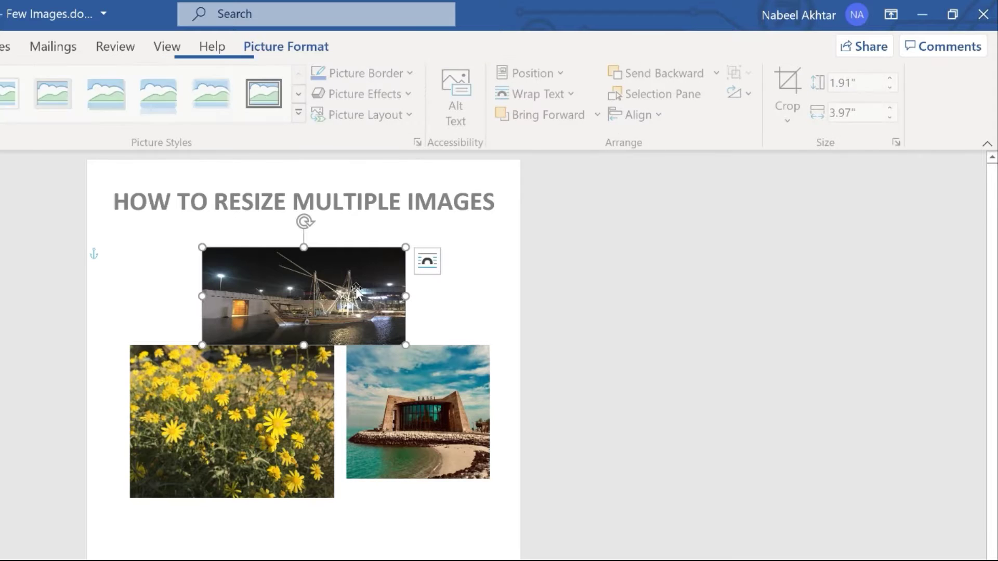
click(433, 261)
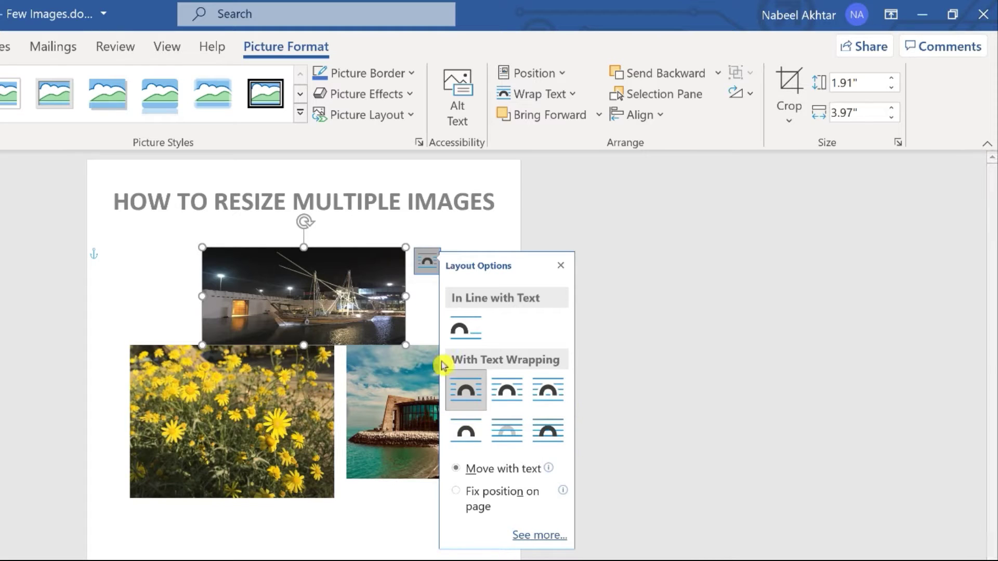
click(184, 272)
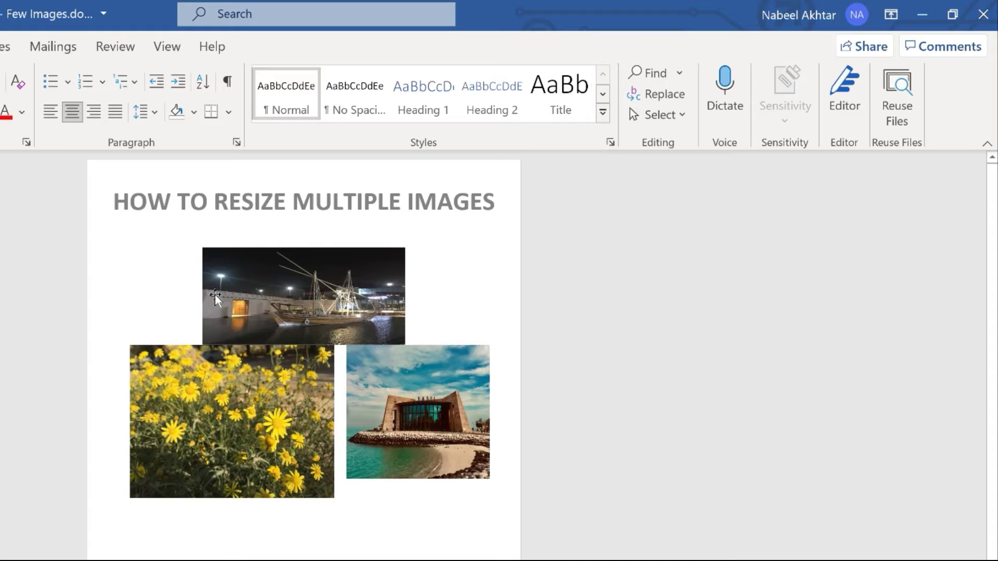
click(327, 294)
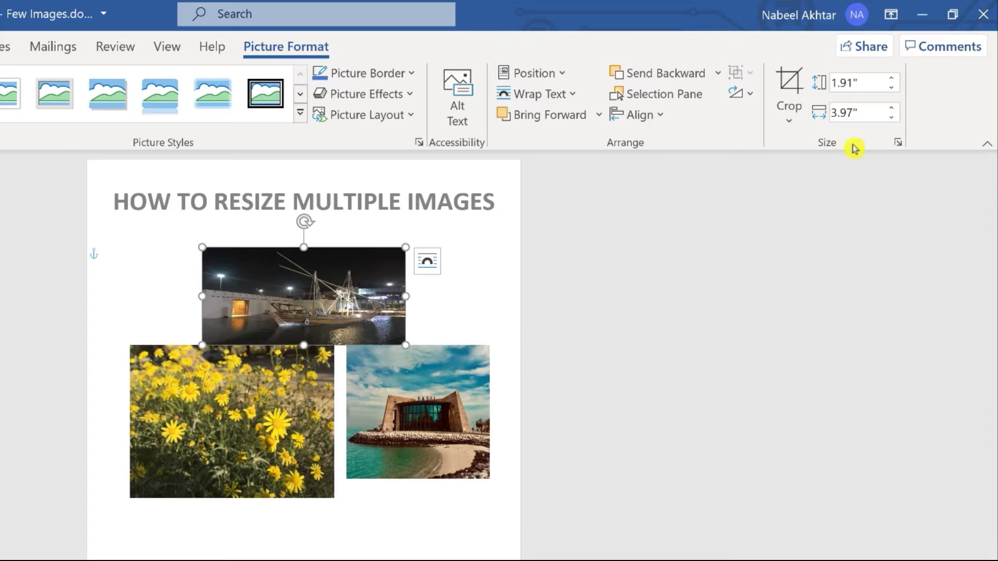
Turn off Lock aspect ratio in the boat picture's Size settings, keeping scaling relative to original size
click(900, 144)
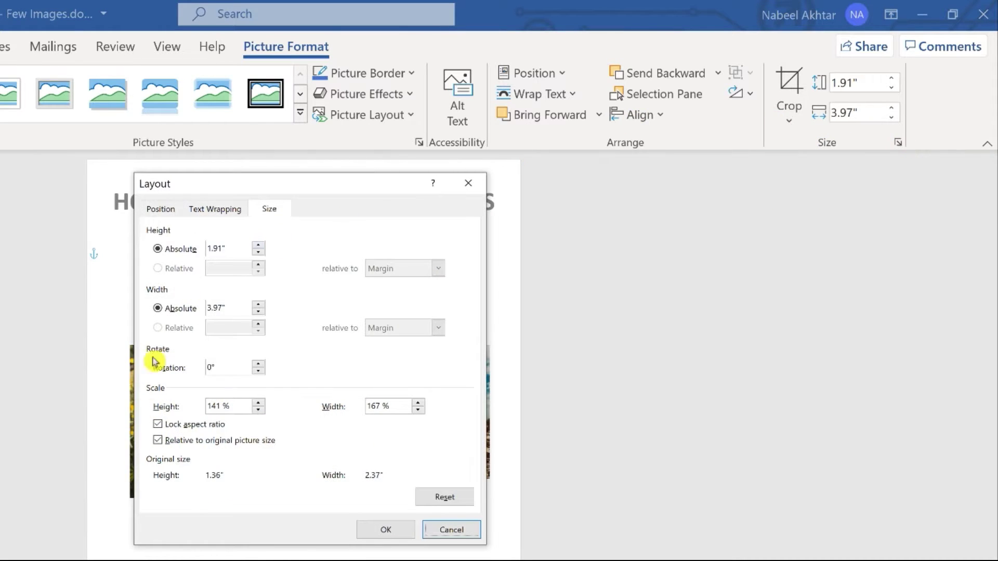
click(201, 427)
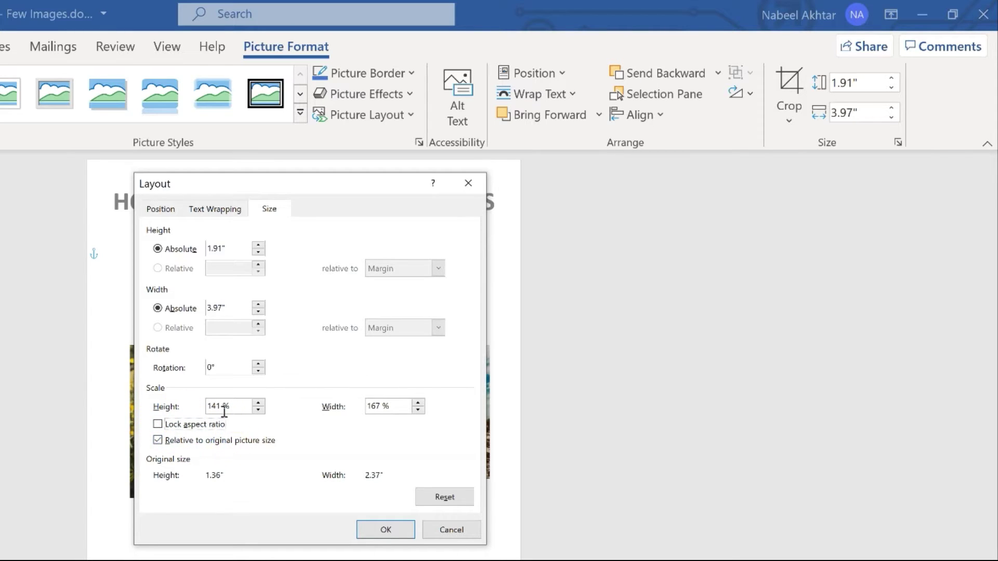
click(159, 438)
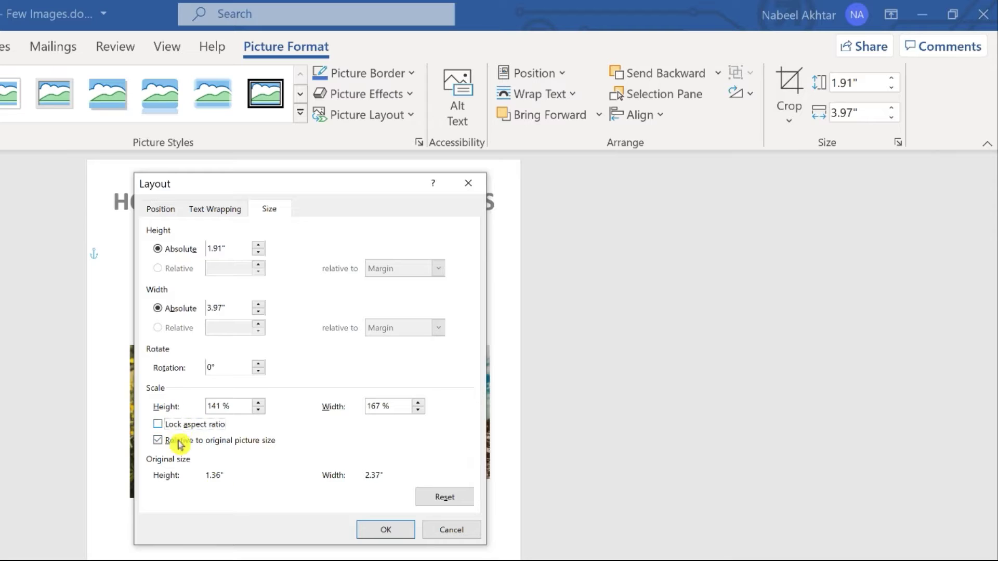
click(385, 532)
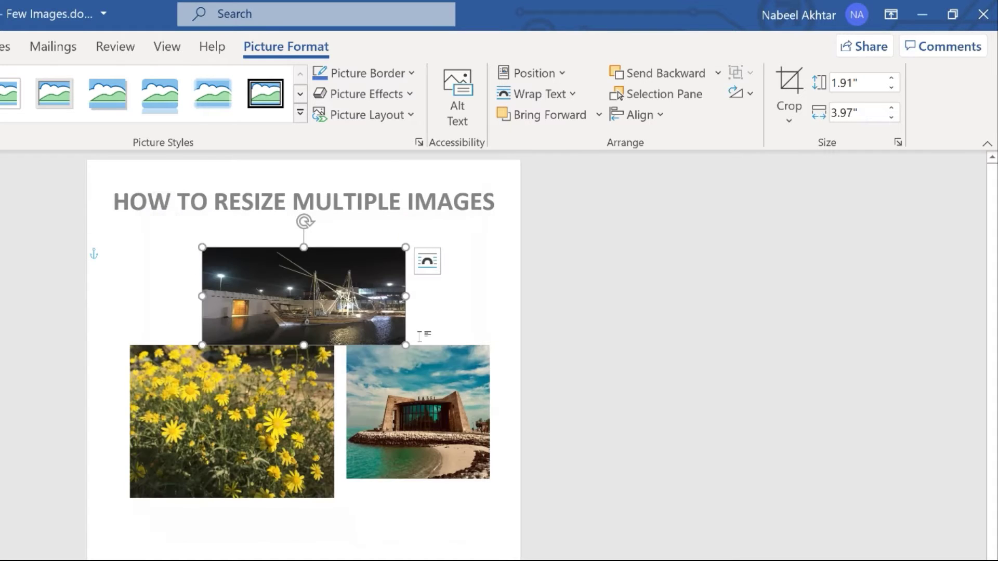
click(268, 411)
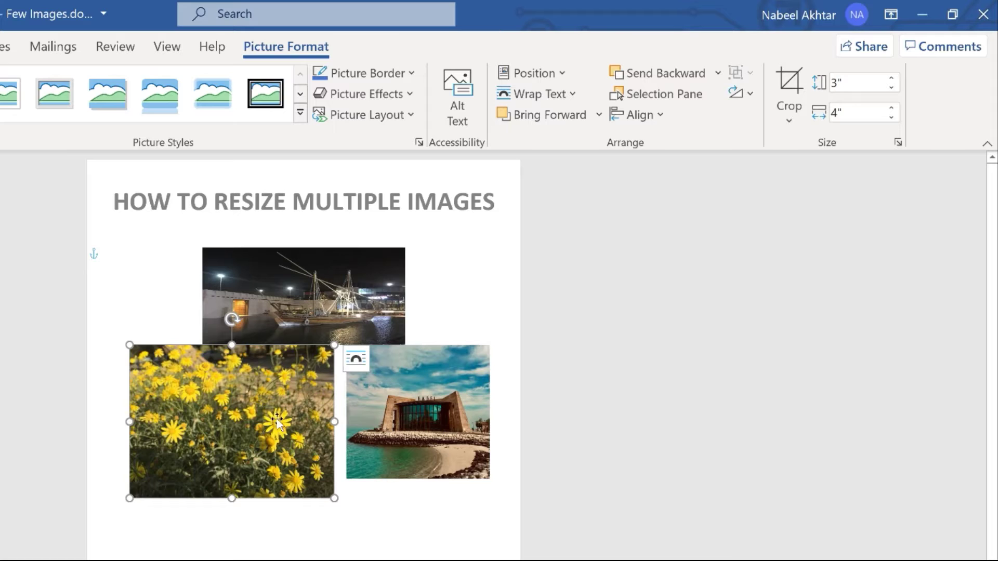
click(898, 143)
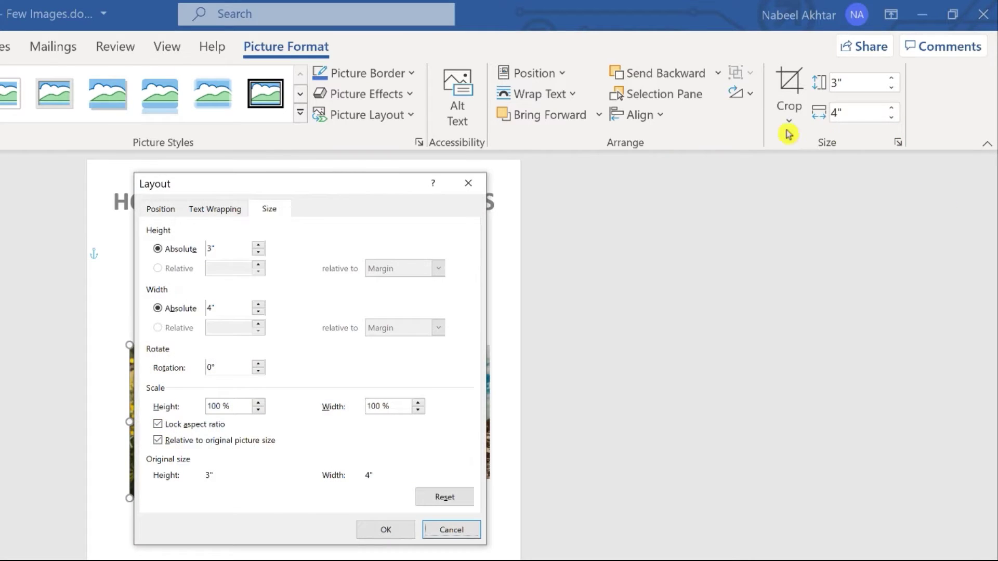
click(190, 429)
click(385, 530)
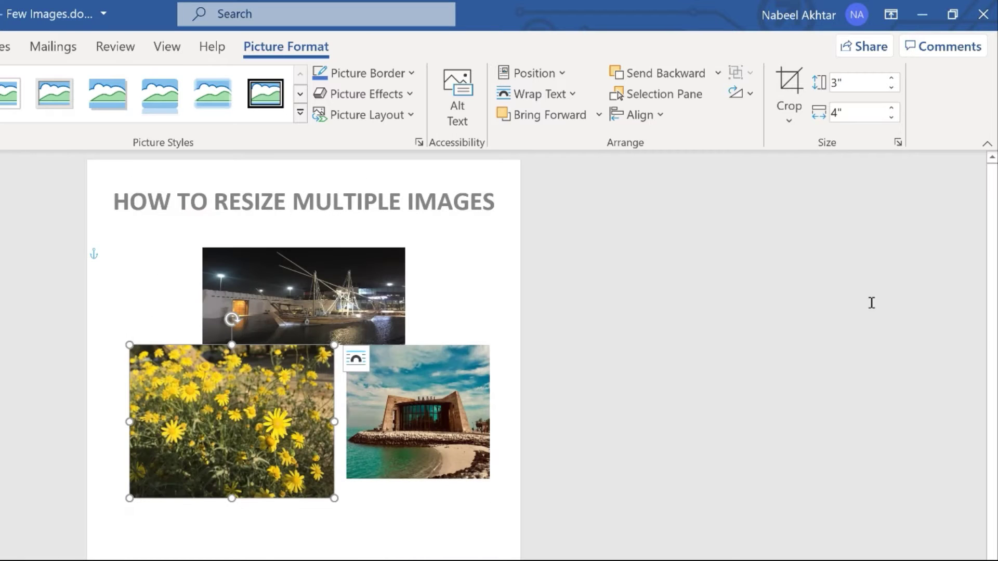
click(424, 420)
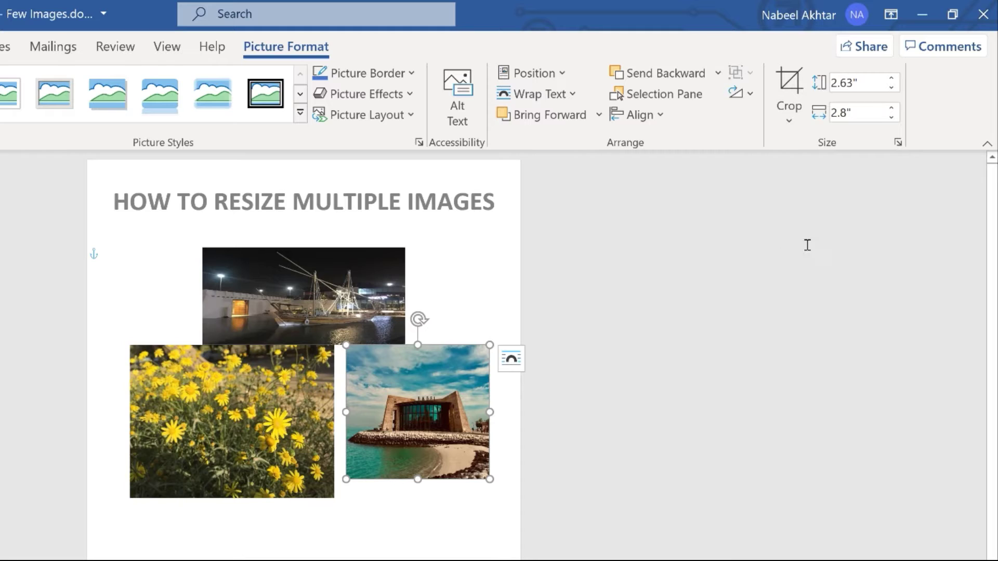
click(899, 144)
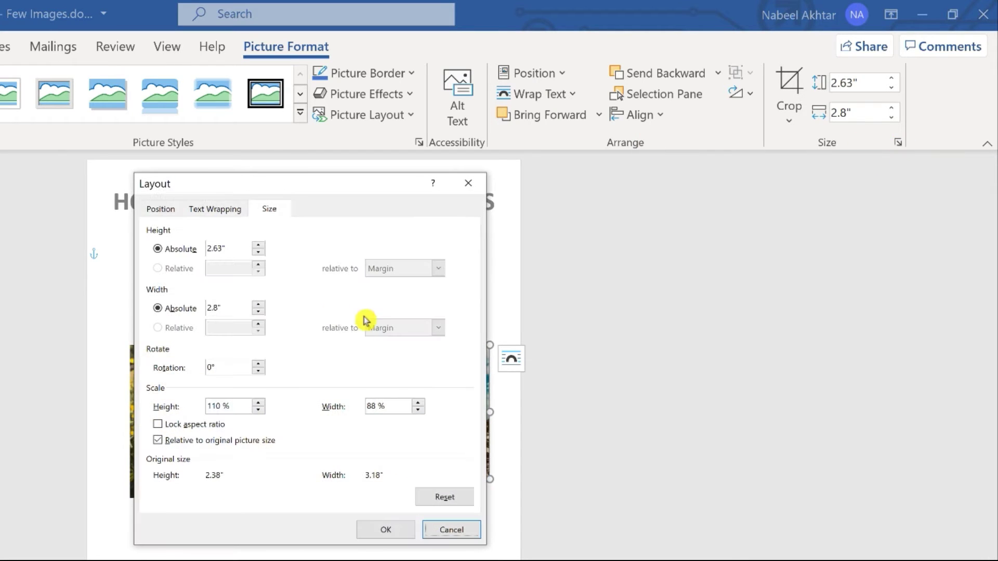
click(384, 530)
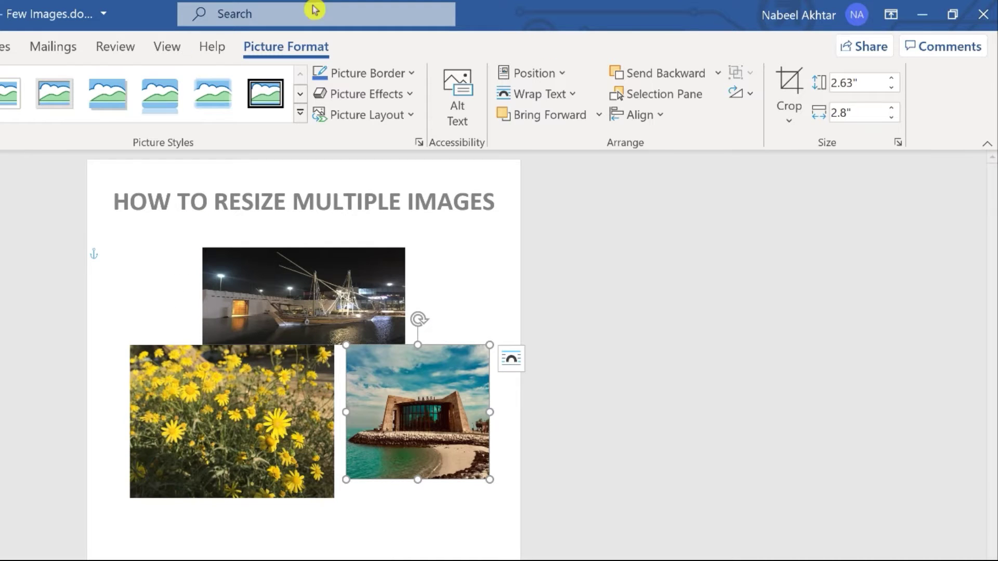
click(297, 283)
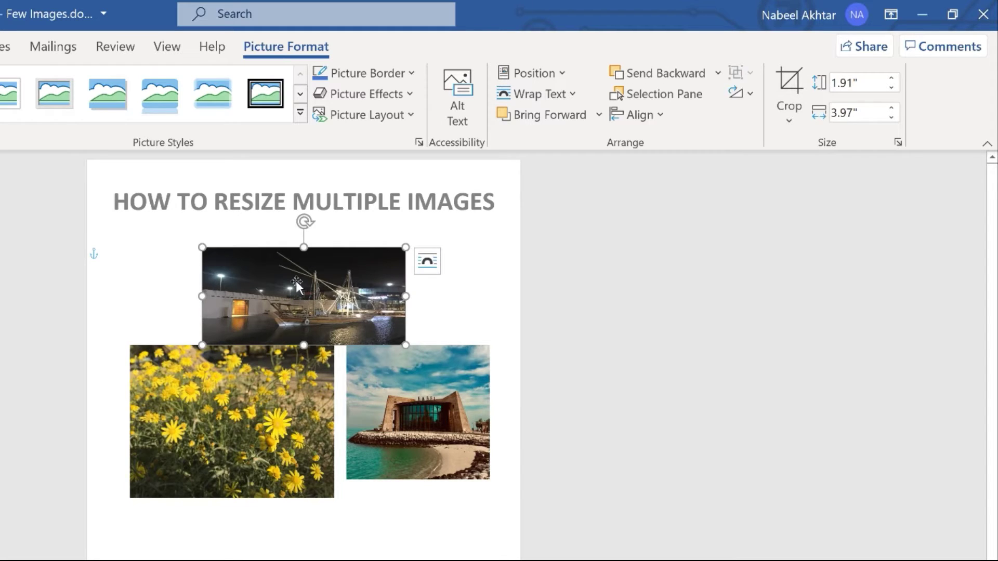
Select all three pictures together and set Shape Height 2.1" and Shape Width 1.6"
ctrl+click(260, 414)
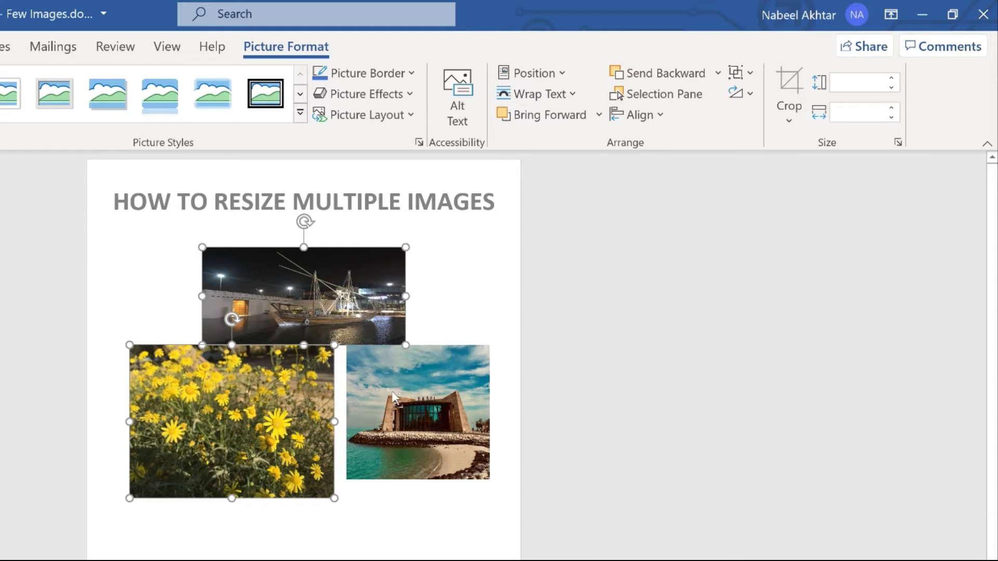
ctrl+click(412, 403)
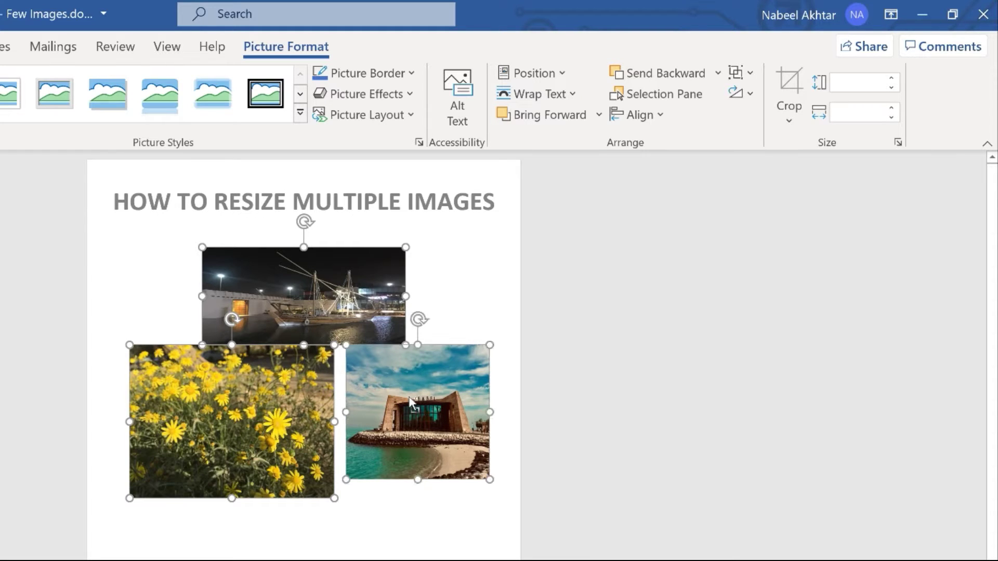
click(844, 81)
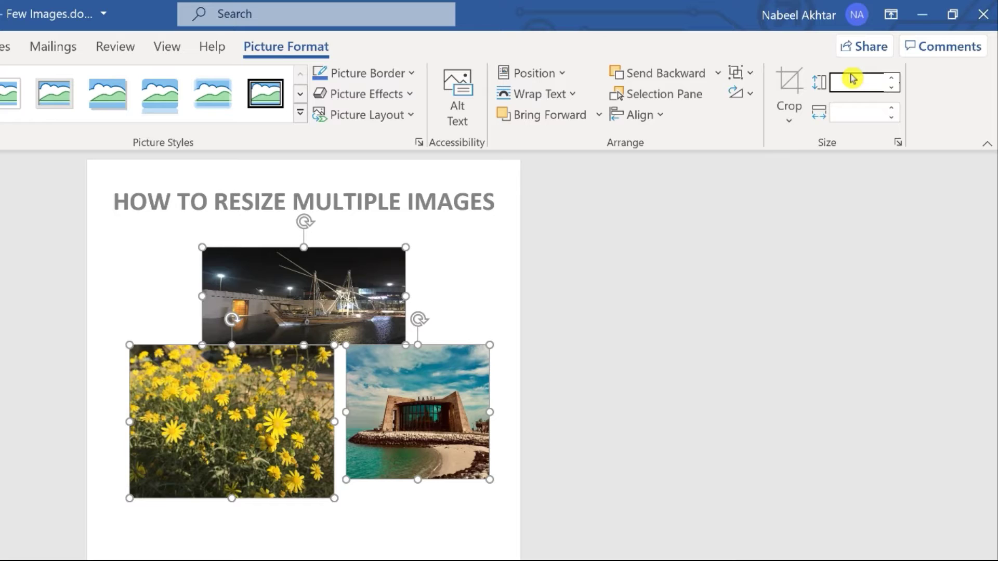
text(2.1)
click(864, 116)
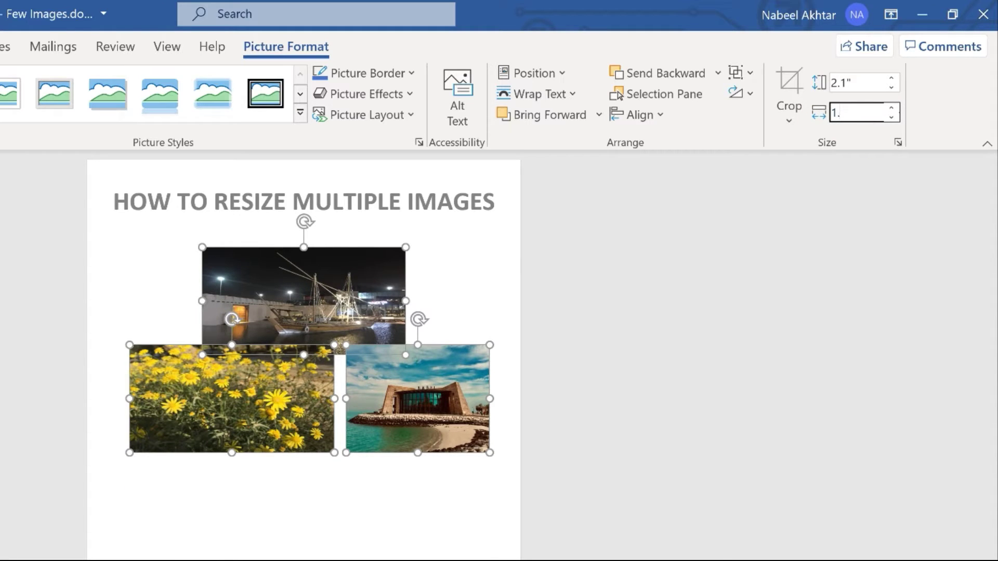
key(Return)
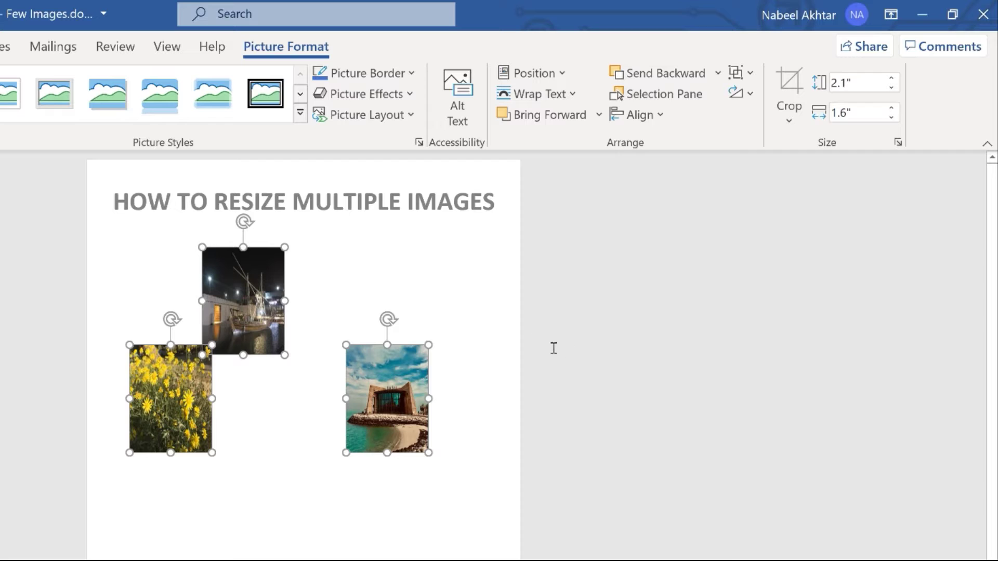
click(287, 426)
Check that the boat, flowers and beach pictures each measure 2.1" by 1.6"
click(242, 291)
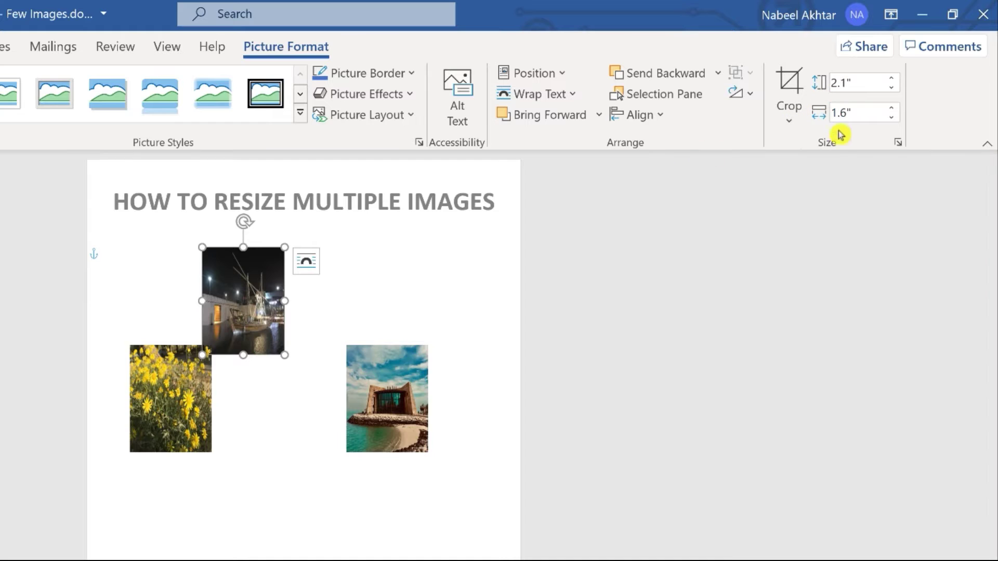
click(180, 395)
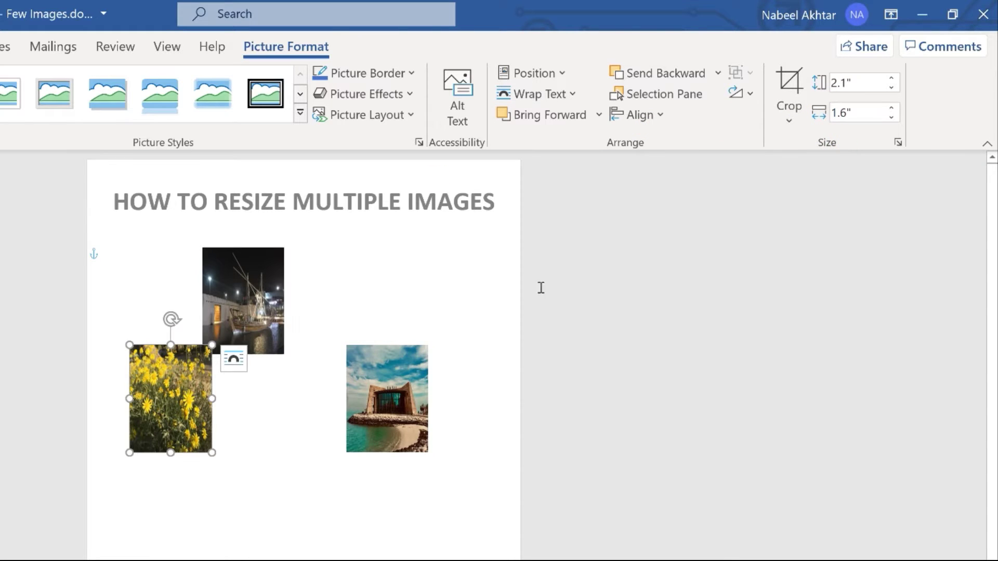
click(401, 409)
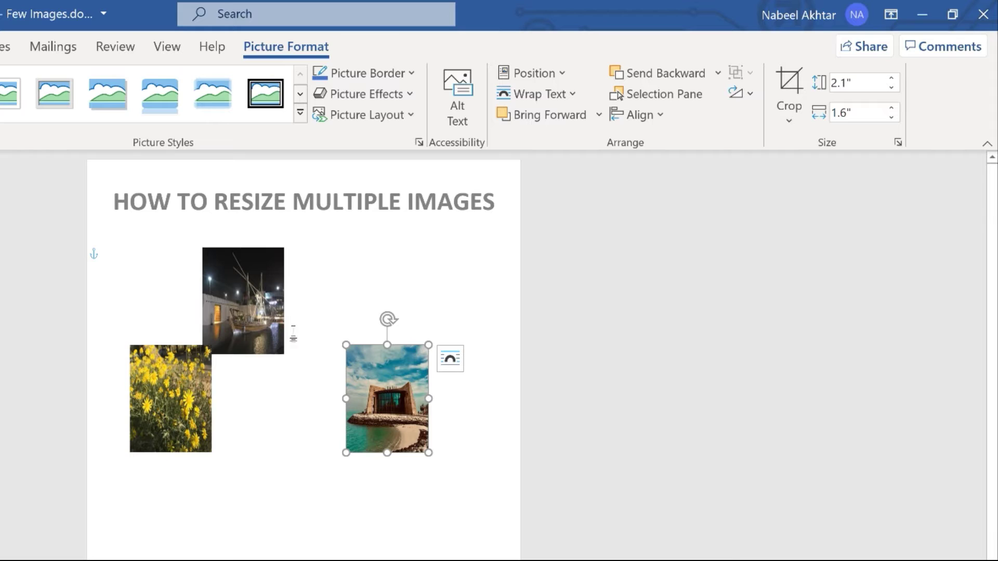
Select all three pictures together and show the Align options
click(251, 304)
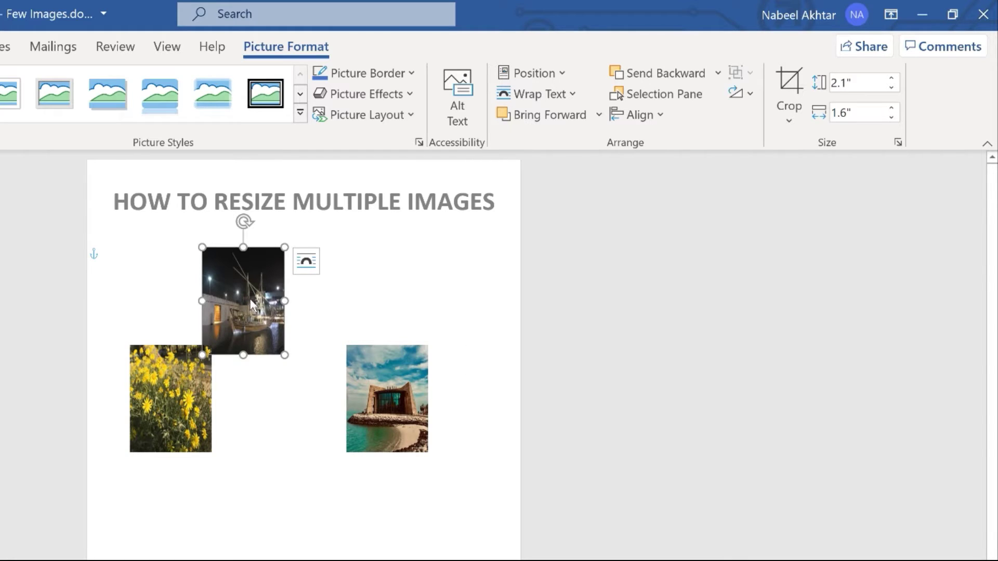
ctrl+click(173, 407)
ctrl+click(385, 406)
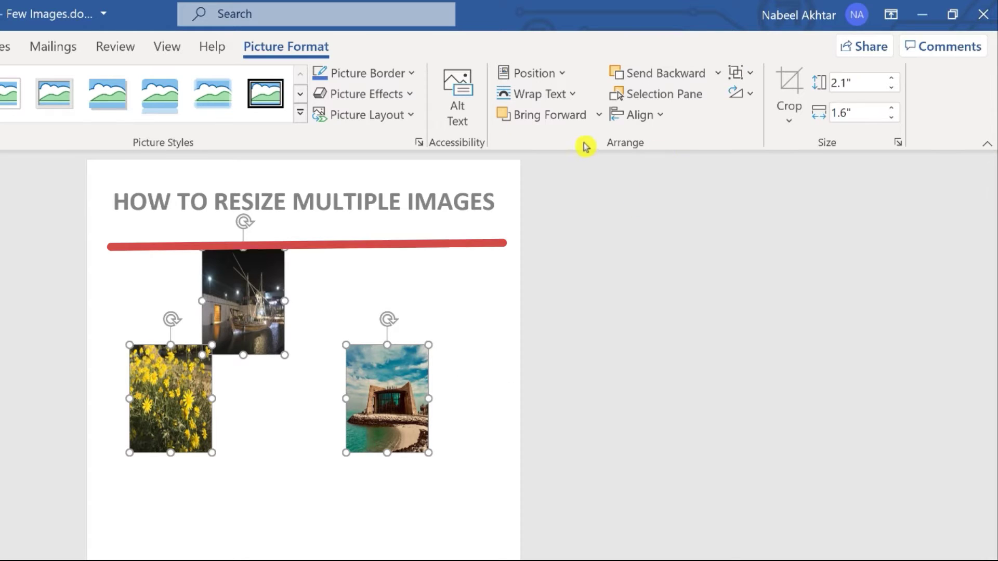
click(660, 120)
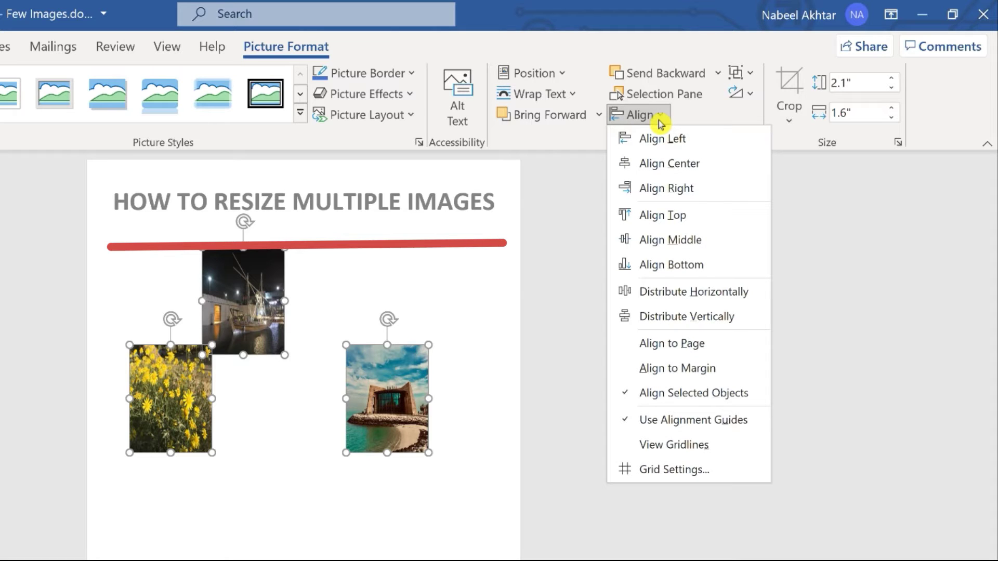
Apply Align Top and Distribute Horizontally to the three pictures, then deselect them
click(696, 217)
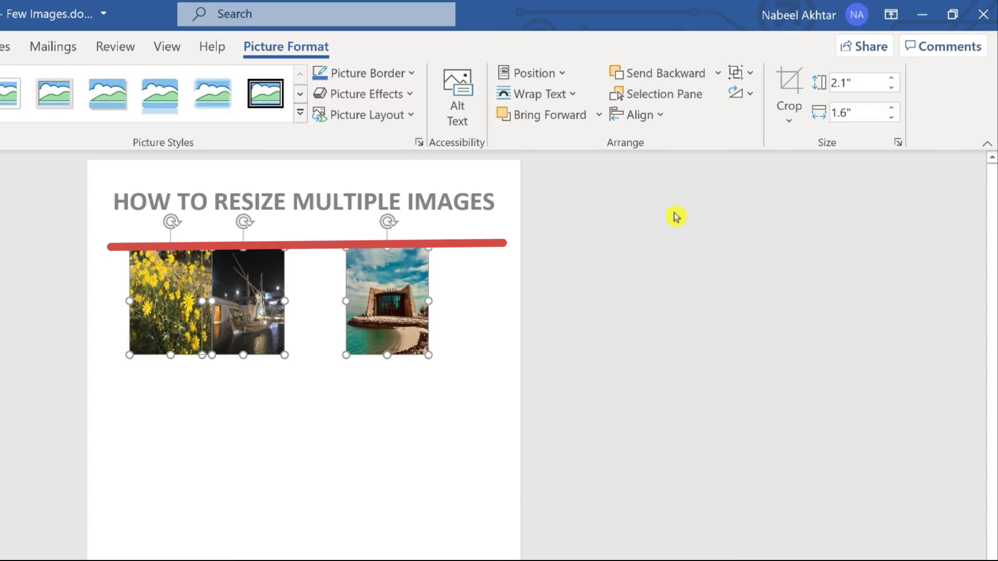
click(661, 122)
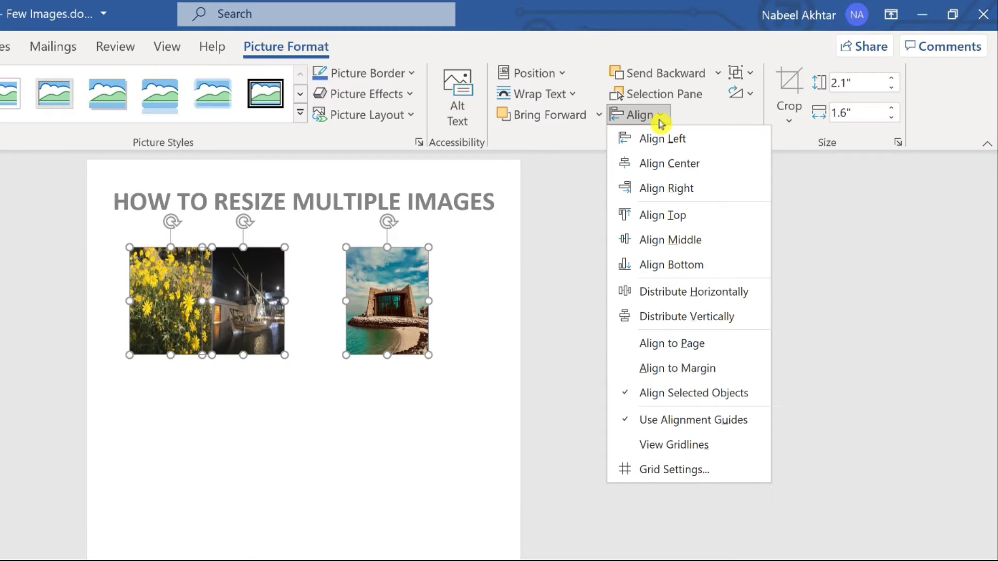
click(717, 296)
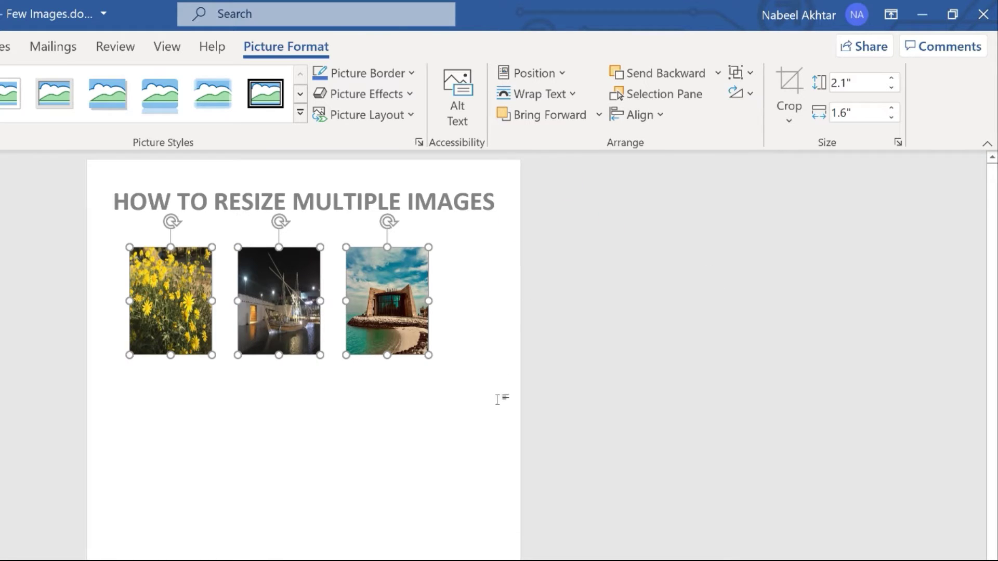
click(464, 420)
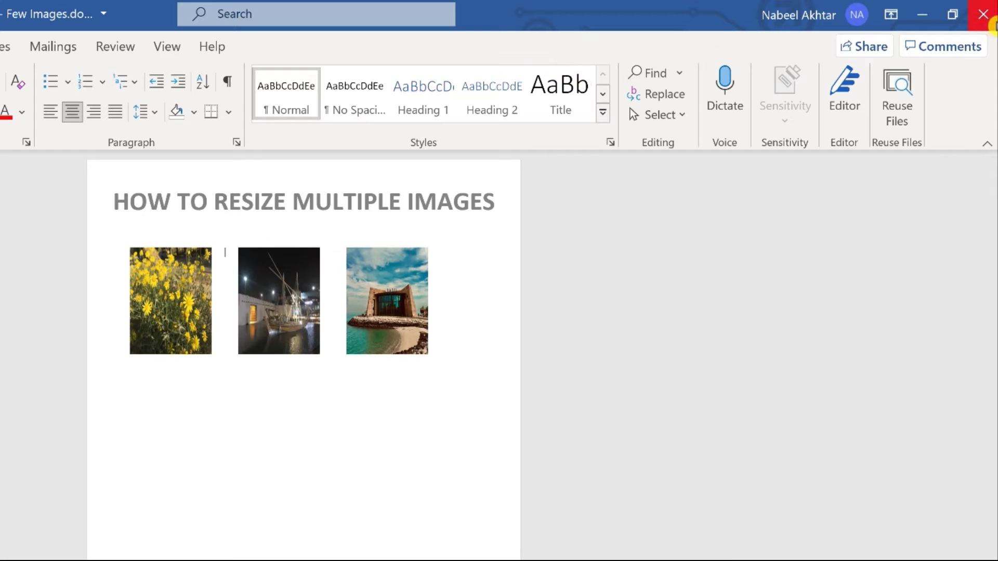
Close the document without saving and open Resize Automatically - Many Images.docx
click(987, 23)
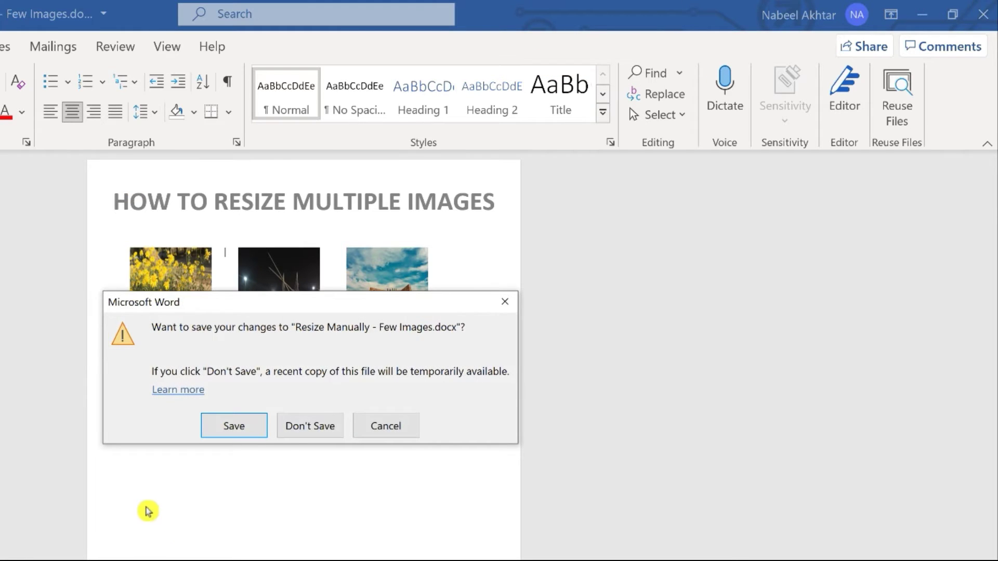
key(n)
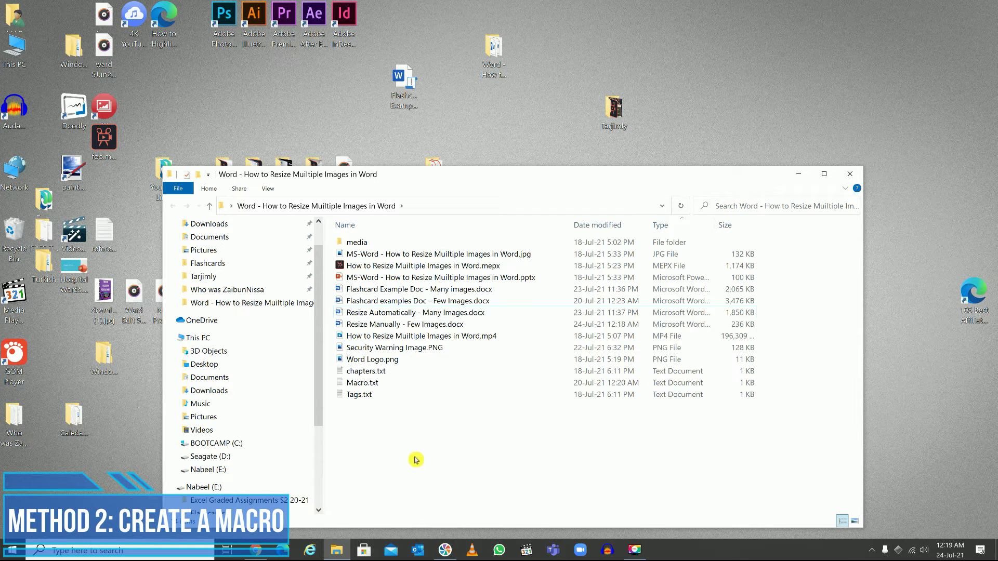
double_click(430, 314)
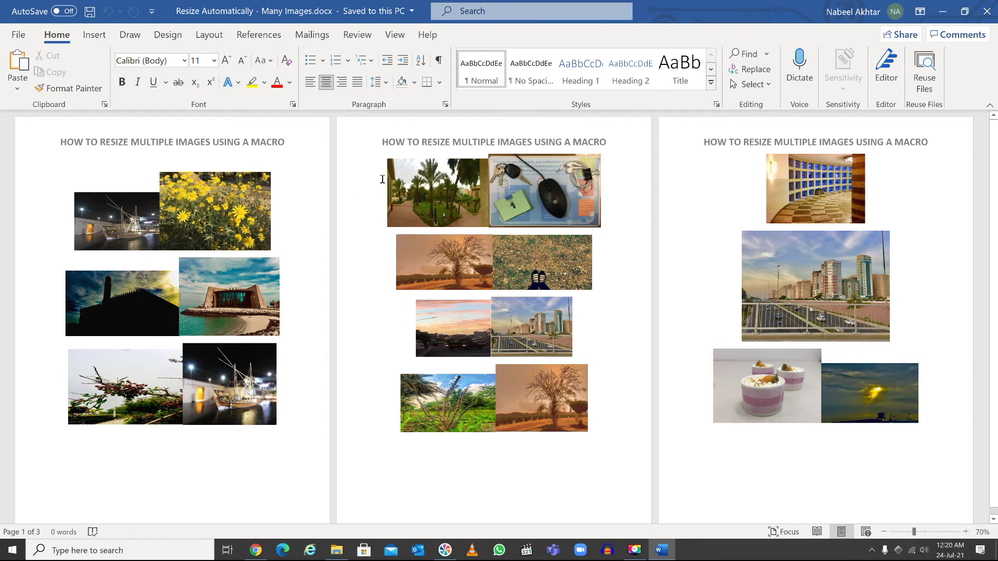
Create a new macro named ReSize from the View Macros dialog
click(395, 35)
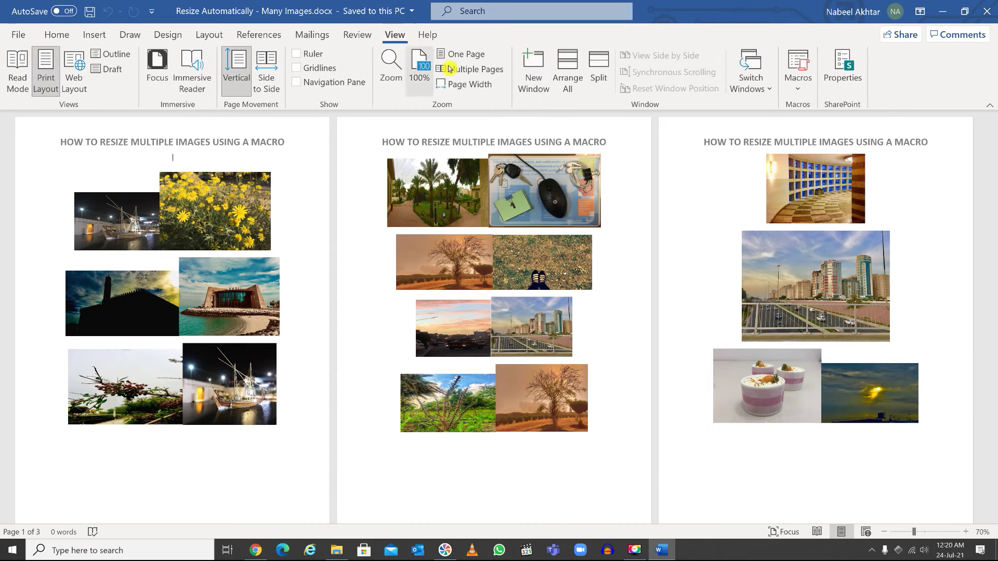
click(802, 96)
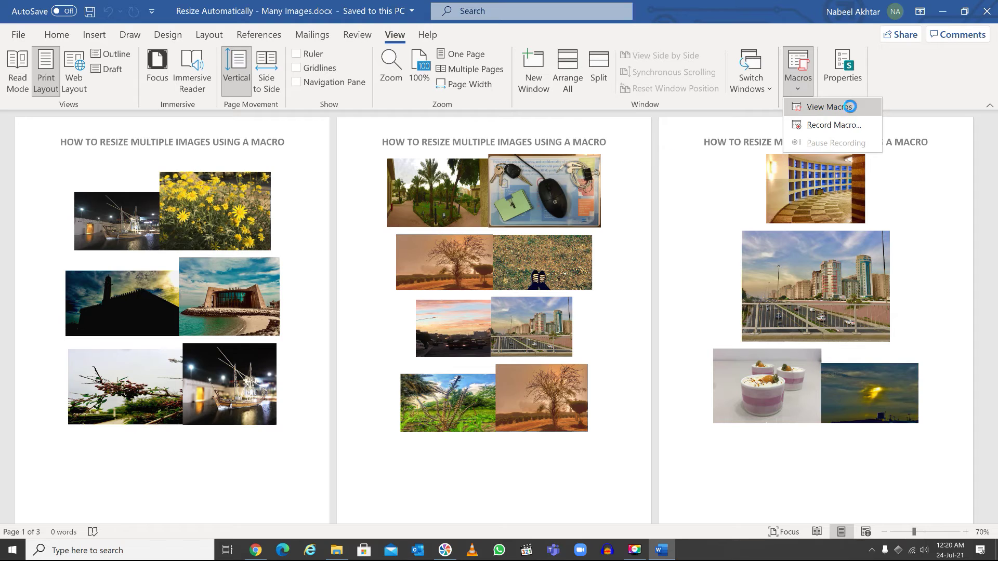
click(852, 107)
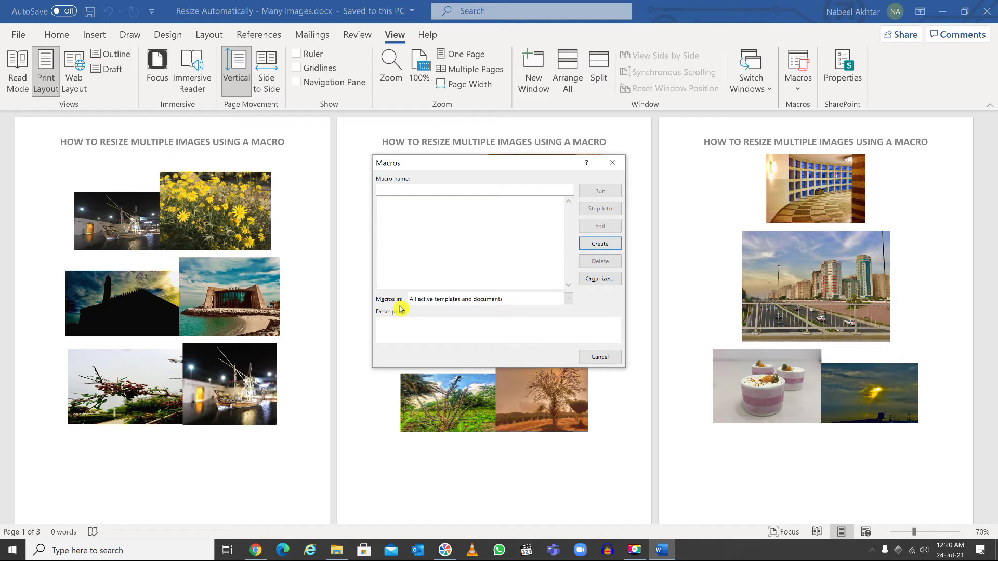
text(R)
click(603, 245)
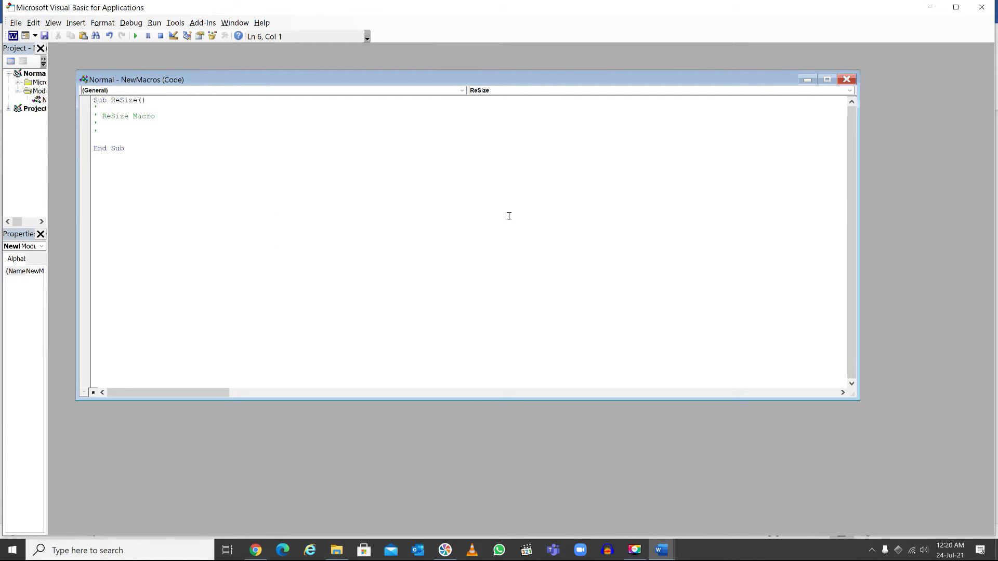
Paste the picture-resizing loop into ReSize, setting height 3 and width 2 inches, then close the editor
text(Dim x As Long With ActiveDocument     For x = 1 To .InlineShapes.Count         With .InlineShapes(x)             .LockAspectRatio = msoFalse             .Height = InchesToPoints(3.5)             .Width = InchesToPoints(2.5)         End With     Next x End With)
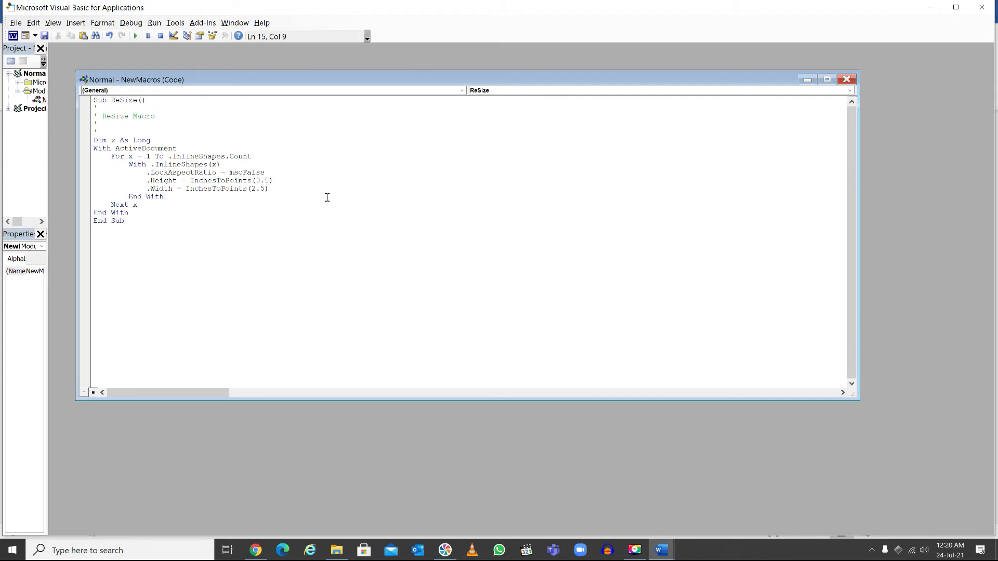
key(Return)
click(273, 181)
click(264, 187)
key(BackSpace)
key(BackSpace)
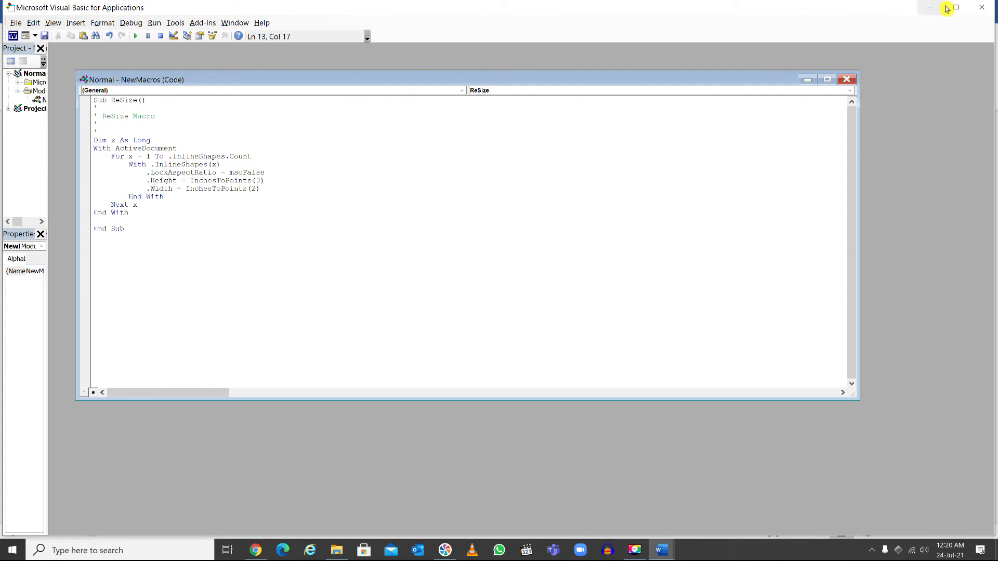
click(980, 12)
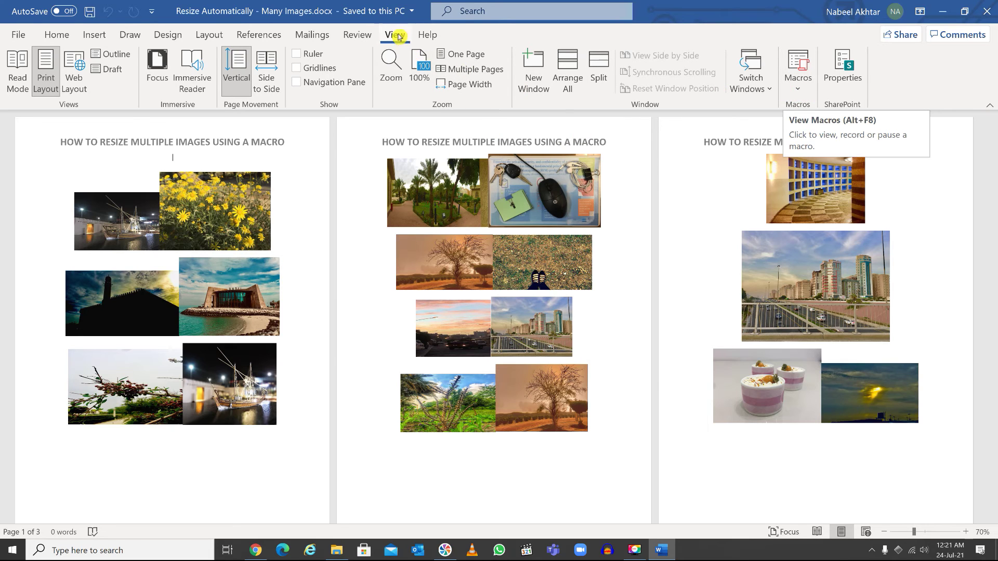
Run the ReSize macro from the macro list to resize every image uniformly
click(802, 95)
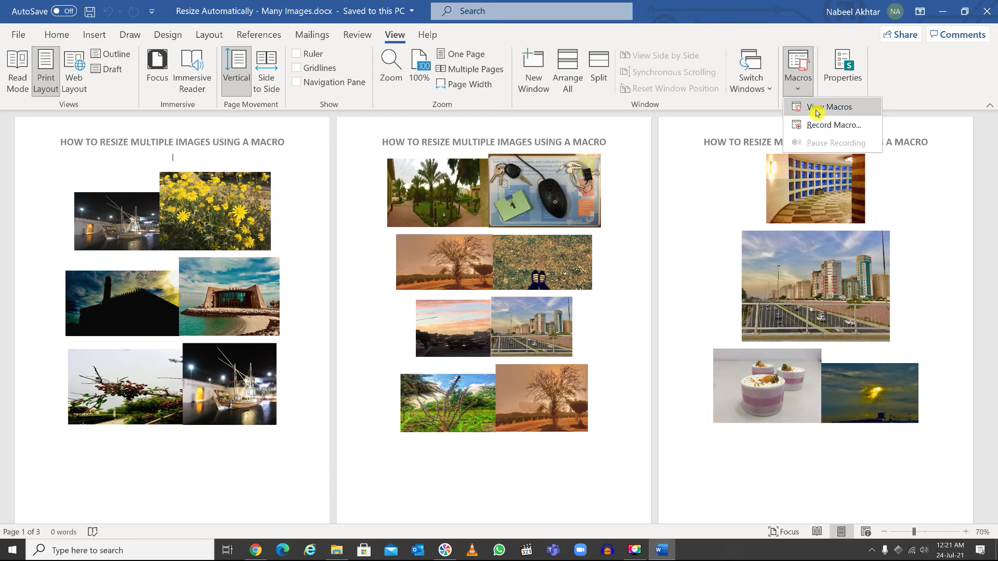
click(817, 111)
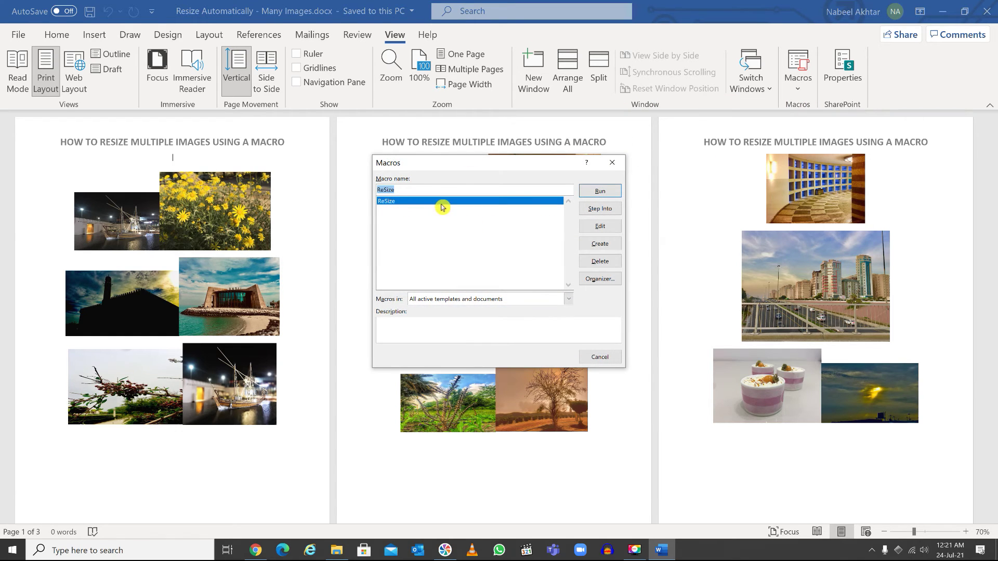
click(600, 194)
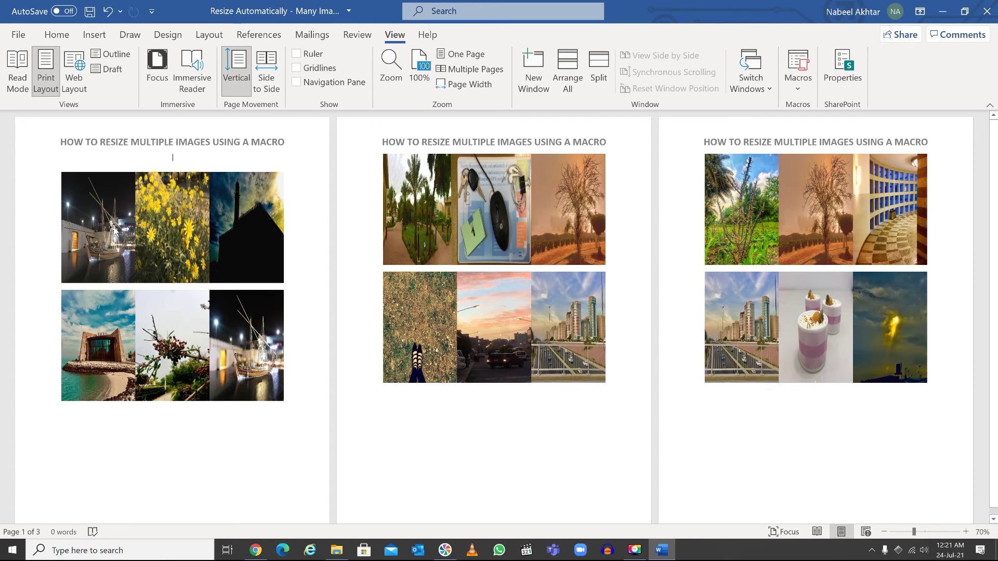
click(103, 227)
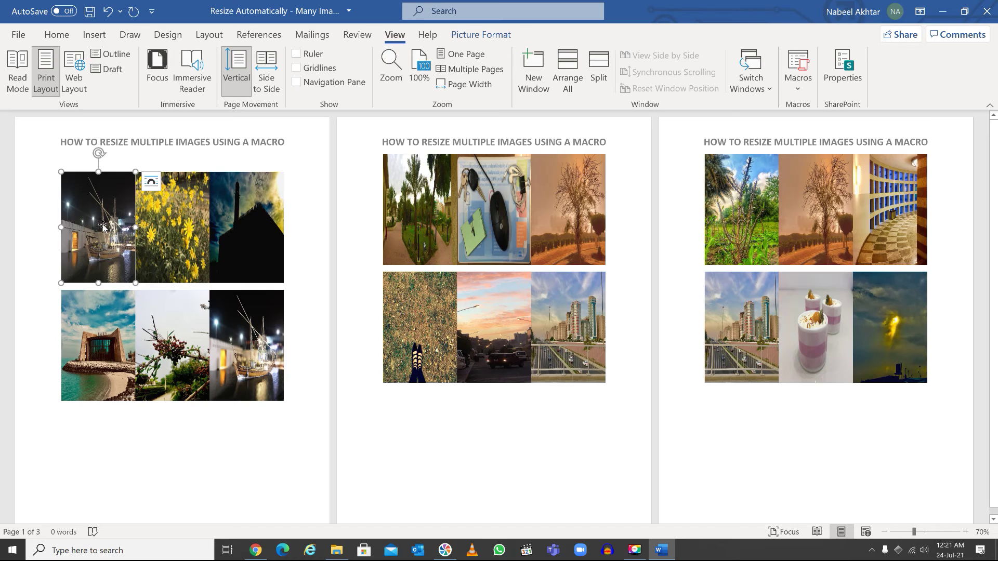
click(475, 36)
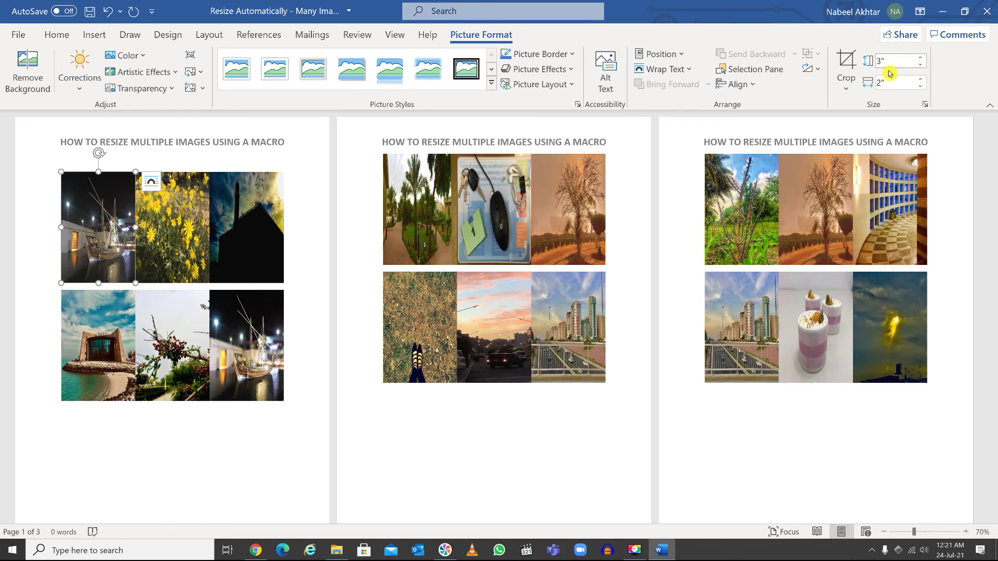
click(498, 347)
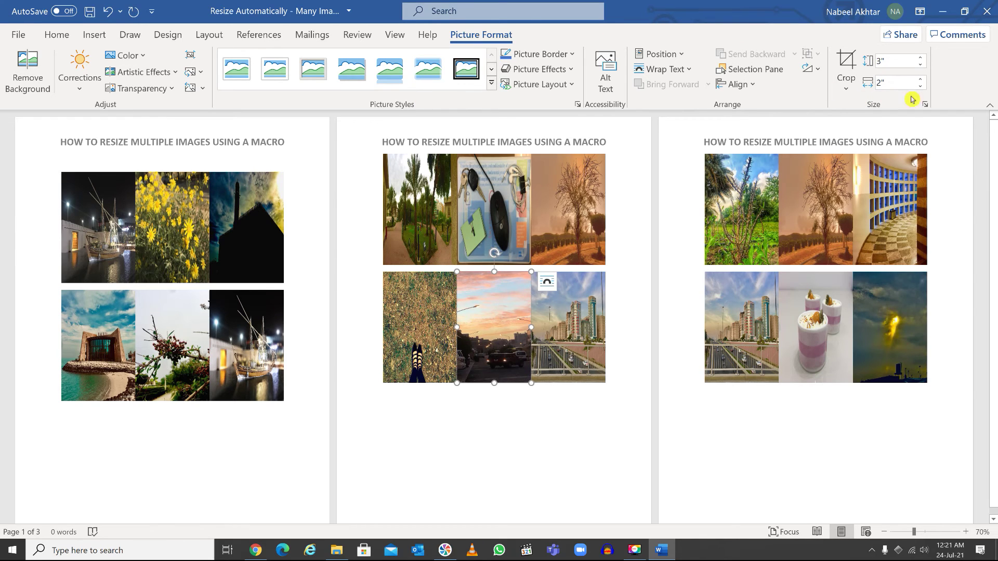
click(571, 325)
click(761, 339)
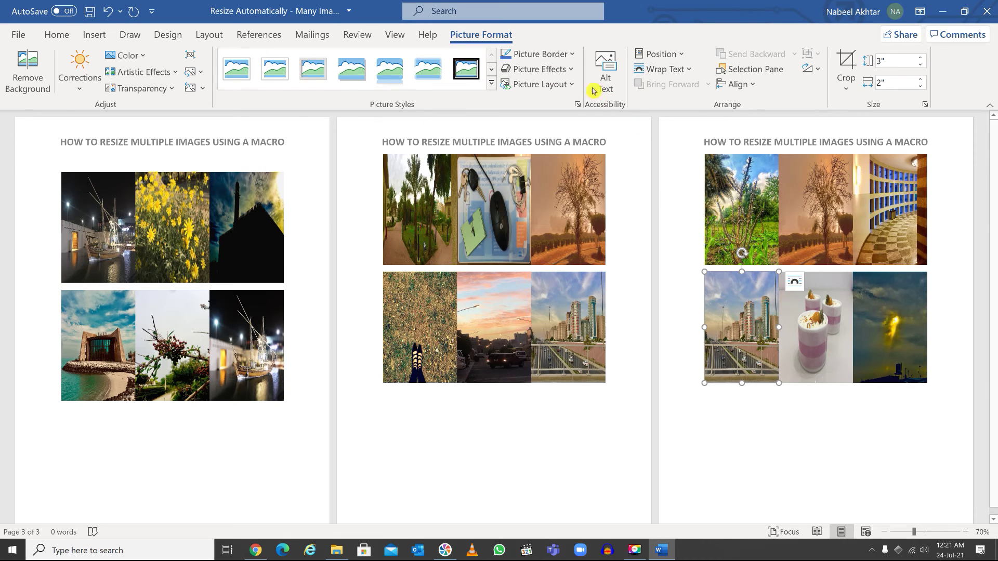
click(396, 37)
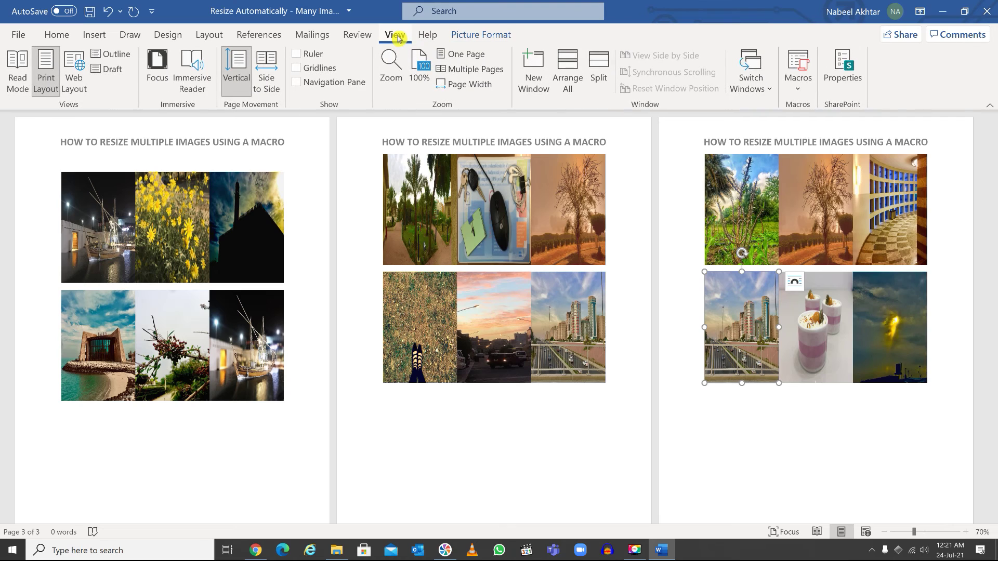
Open the ReSize macro's code, change its Height to InchesToPoints(2), and close the code window
click(798, 89)
click(814, 105)
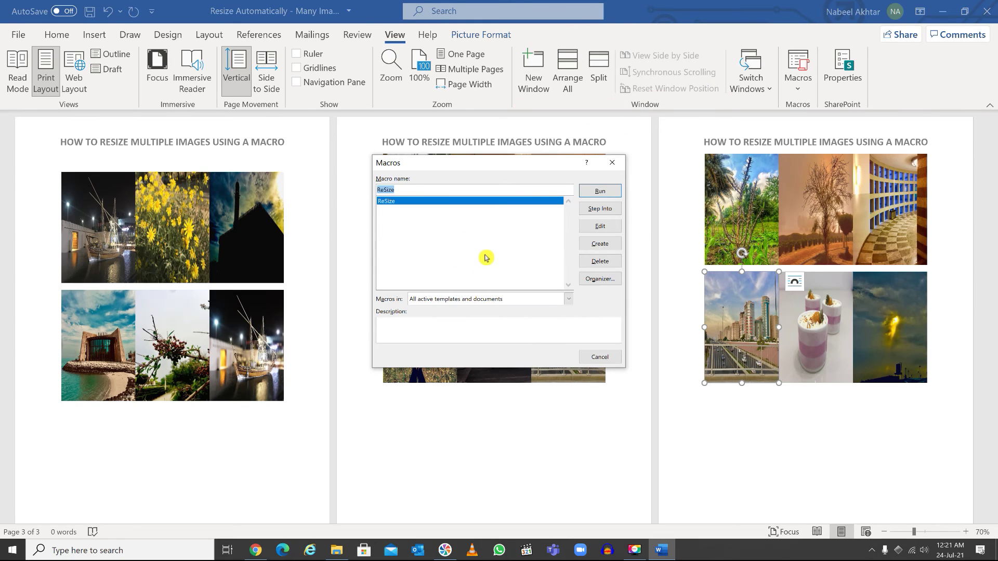
click(599, 231)
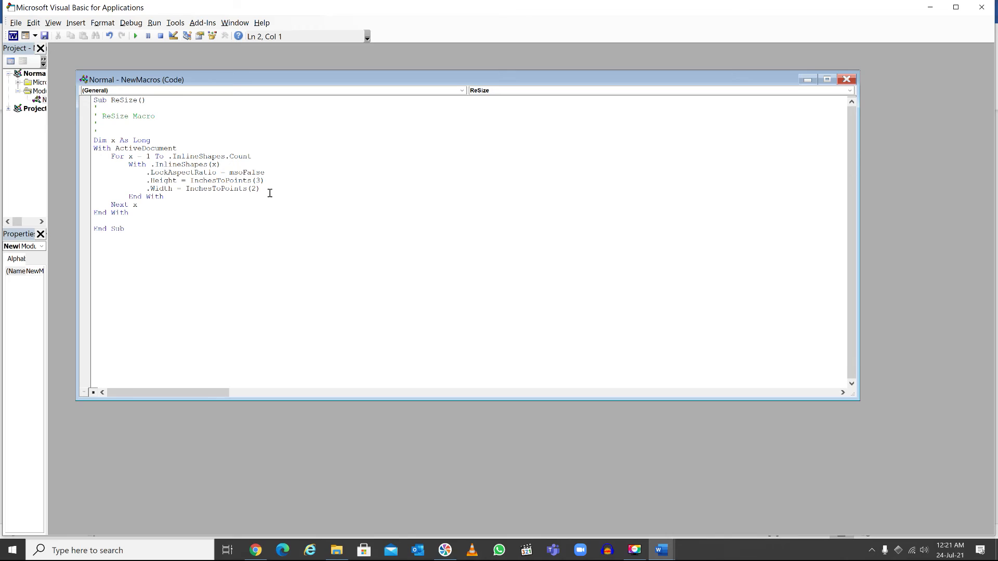
click(261, 181)
click(848, 79)
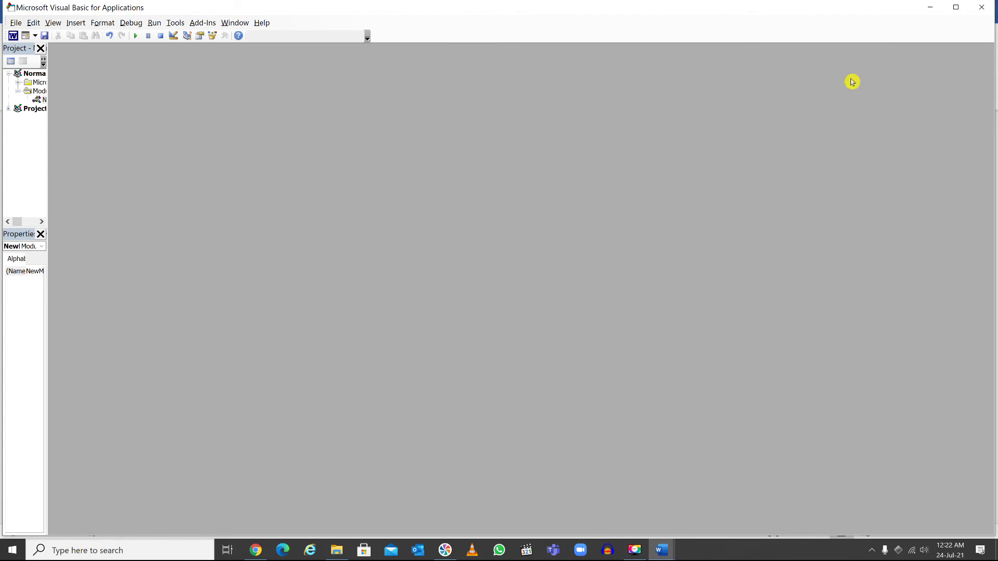
Rerun the ReSize macro so every picture shrinks and the document fits on two pages, then close it
click(984, 12)
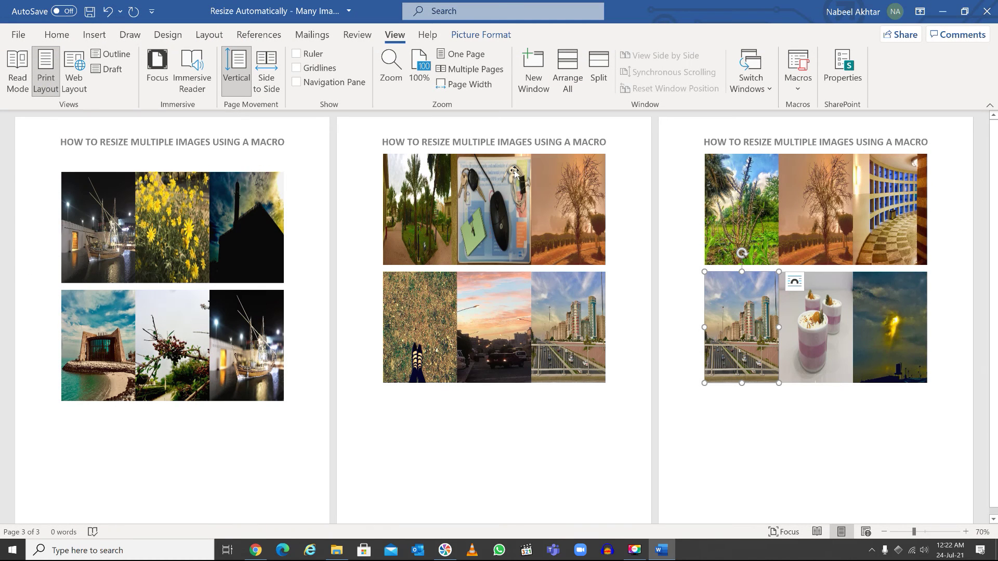
click(797, 89)
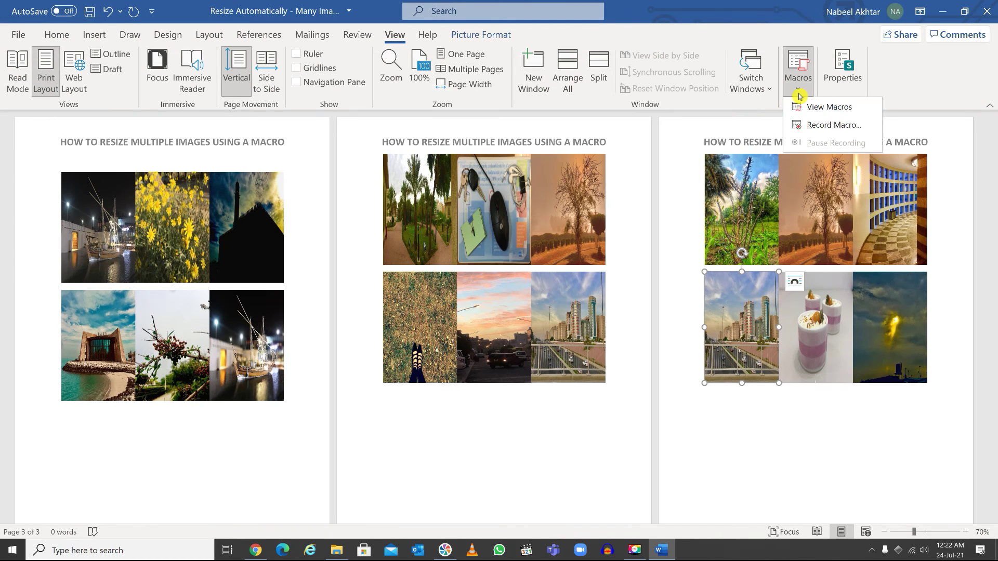
click(810, 112)
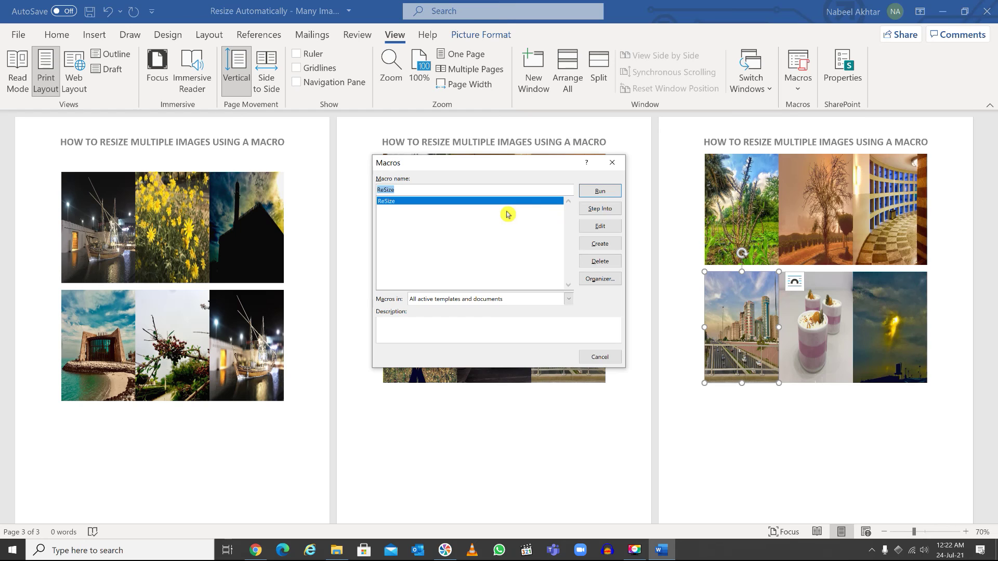
click(599, 192)
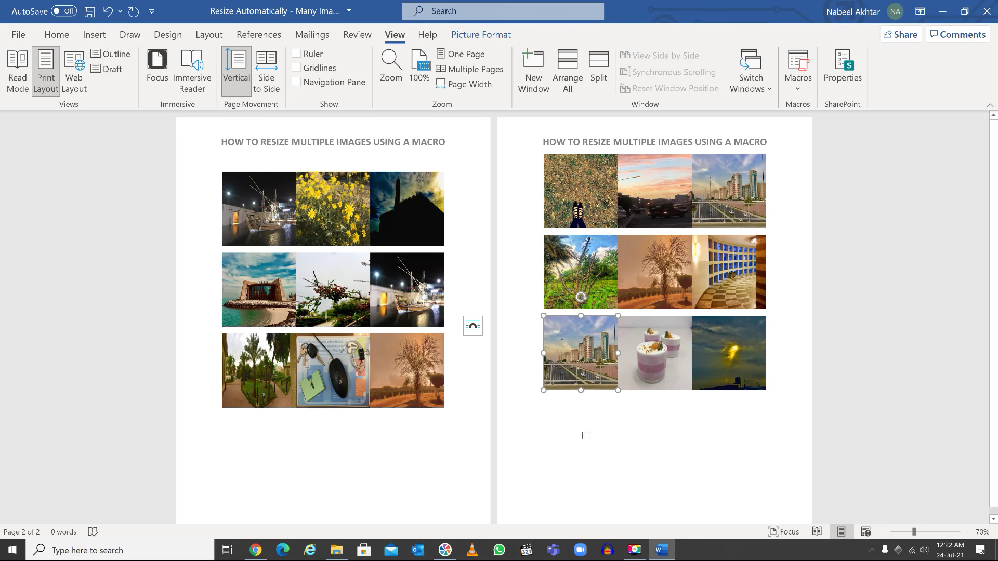
click(772, 393)
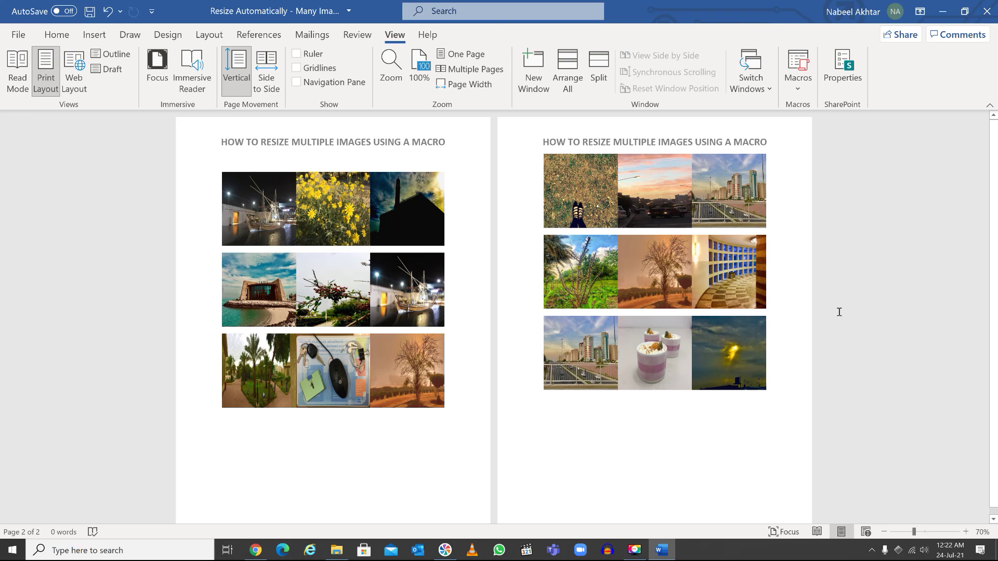
click(987, 10)
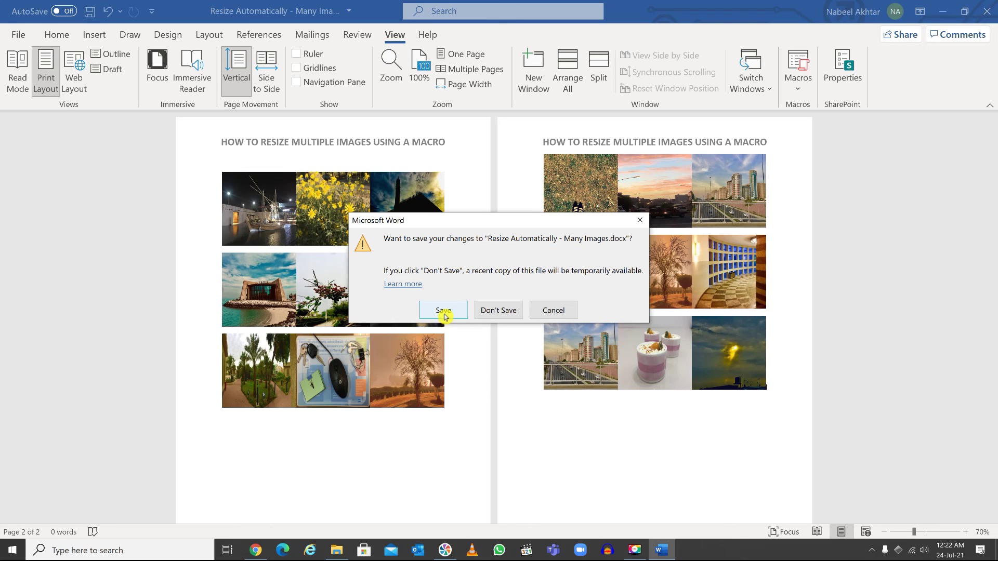
Save the changes to Resize Automatically - Many Images.docx as Word closes
click(443, 312)
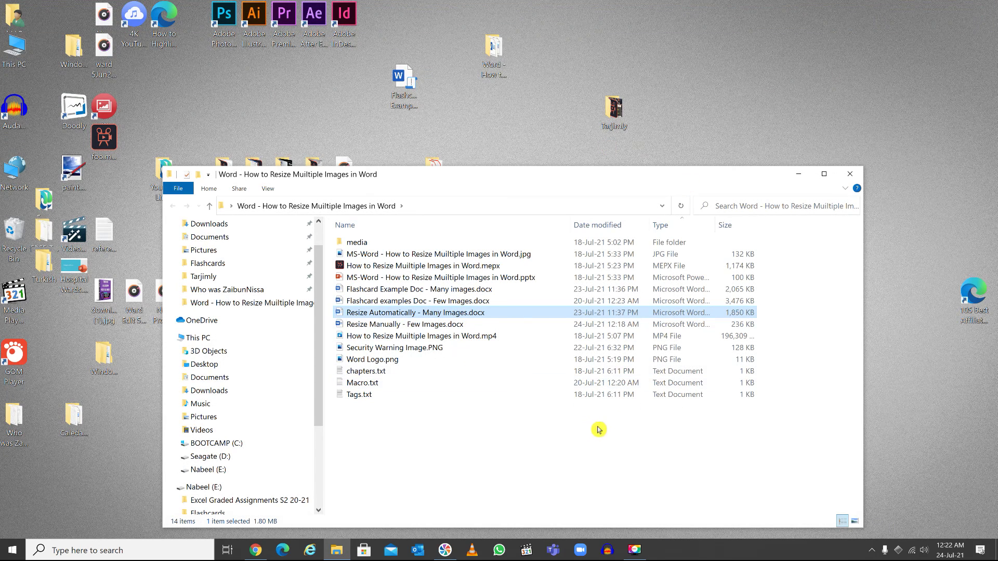
double_click(476, 302)
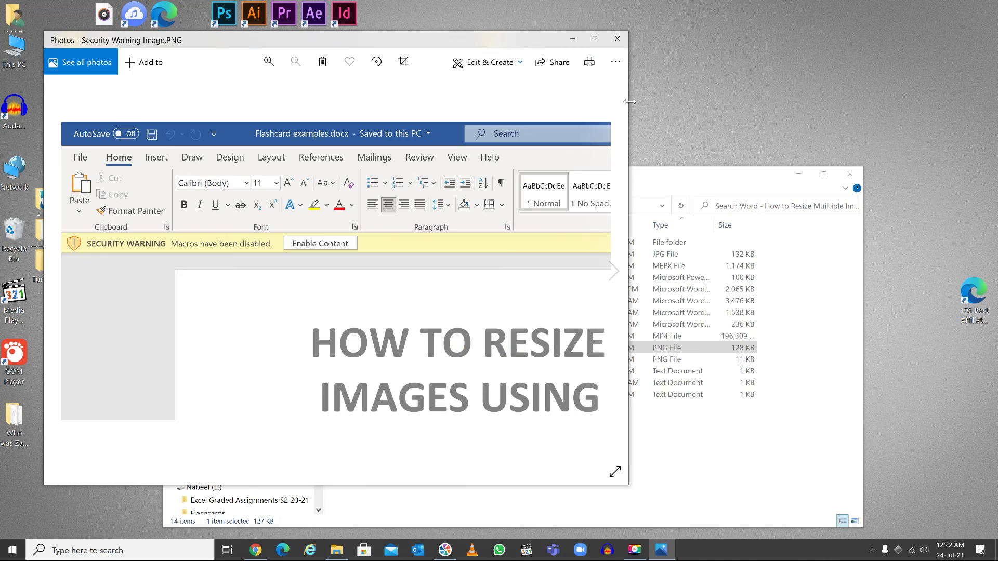
click(598, 39)
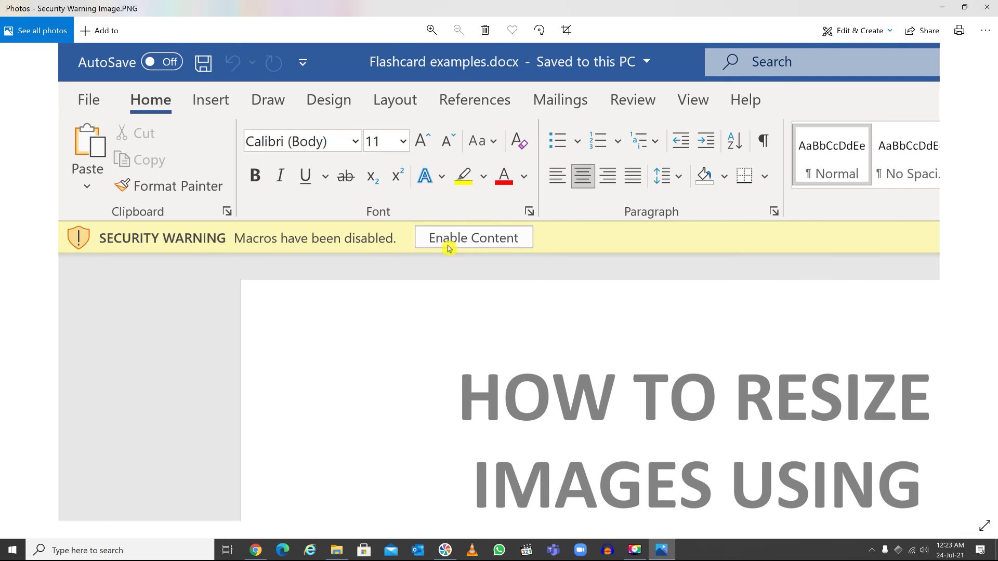
click(994, 3)
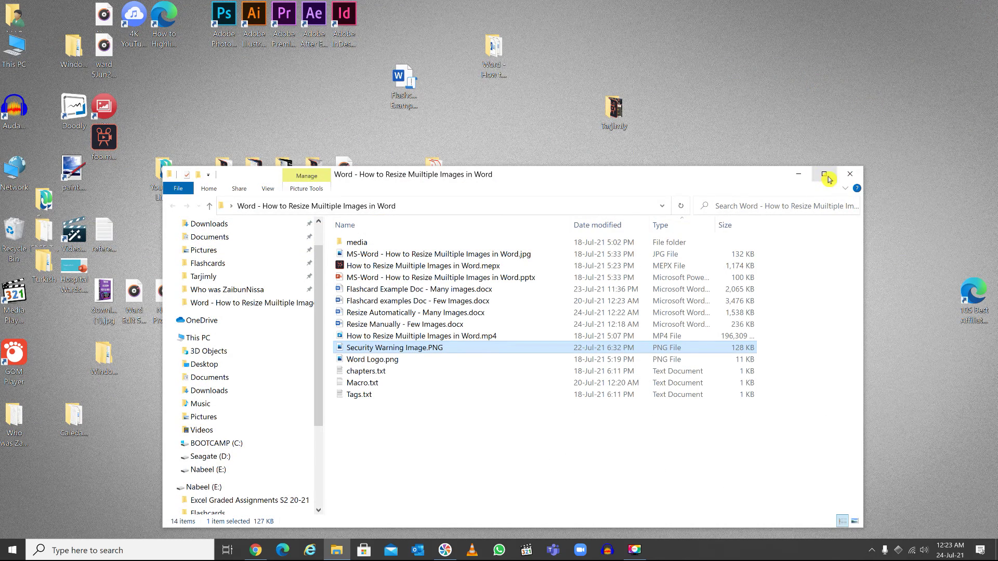